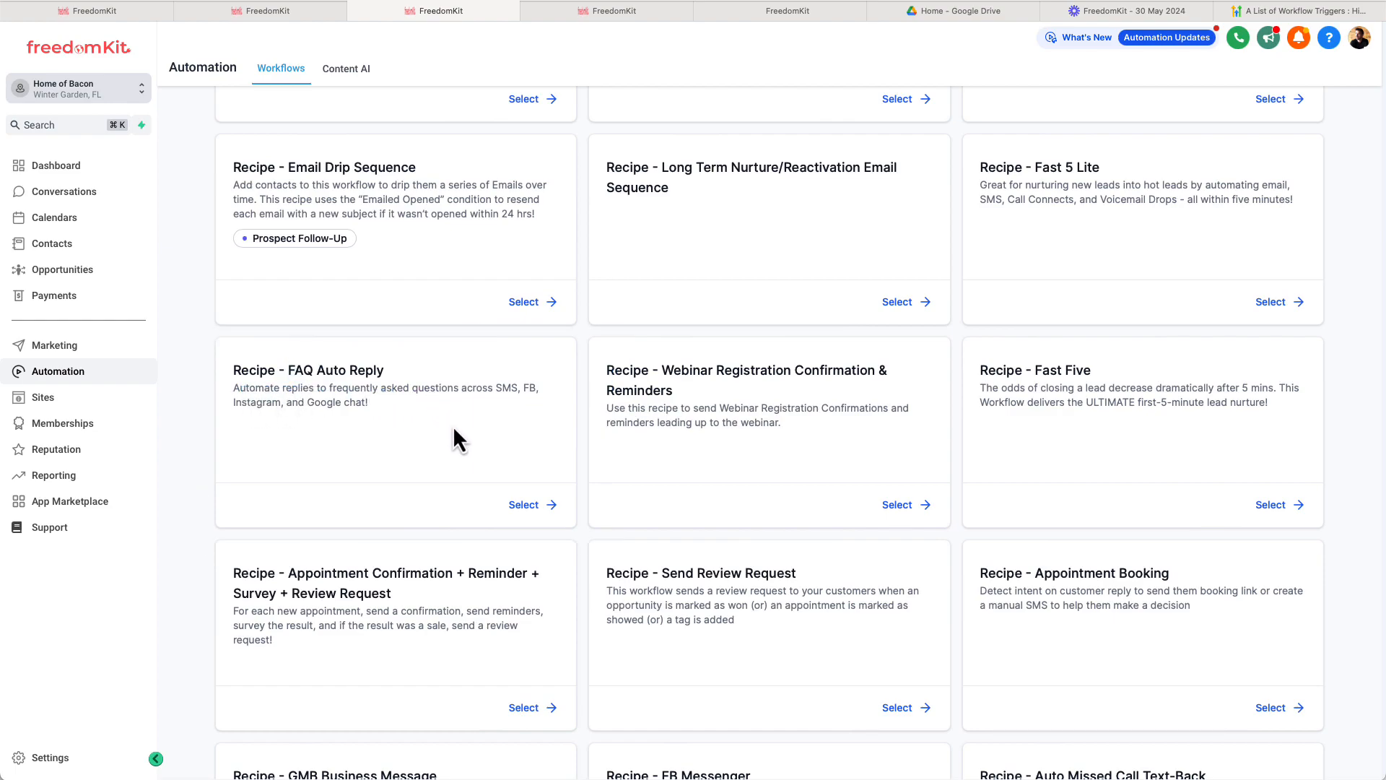
Step: Create a workflow from the Recipe - FAQ Auto Reply template and review its triggers in the builder
left_click(514, 398)
left_click(523, 505)
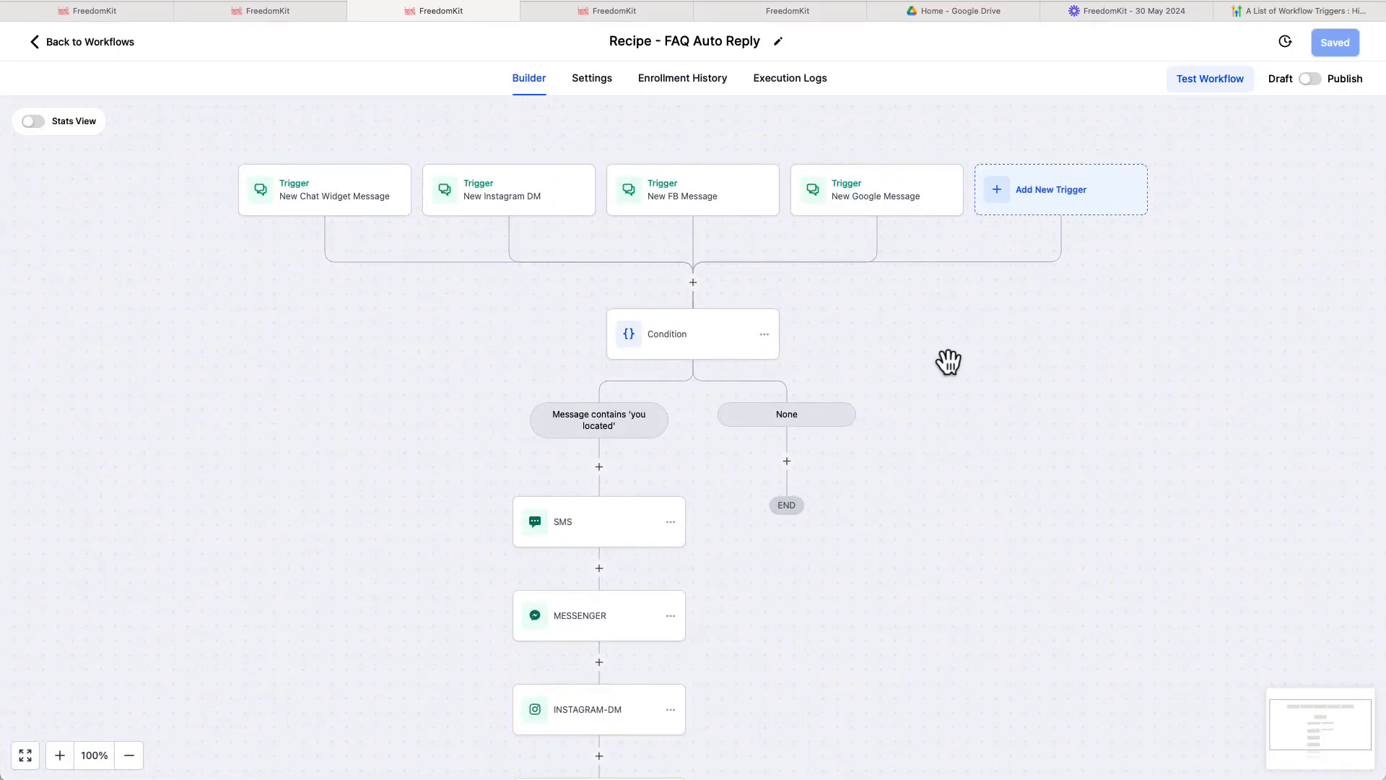
left_click_drag(287, 236, 585, 230)
left_click_drag(732, 232, 735, 231)
left_click_drag(840, 235, 964, 234)
left_click(482, 205)
left_click_drag(660, 209, 697, 210)
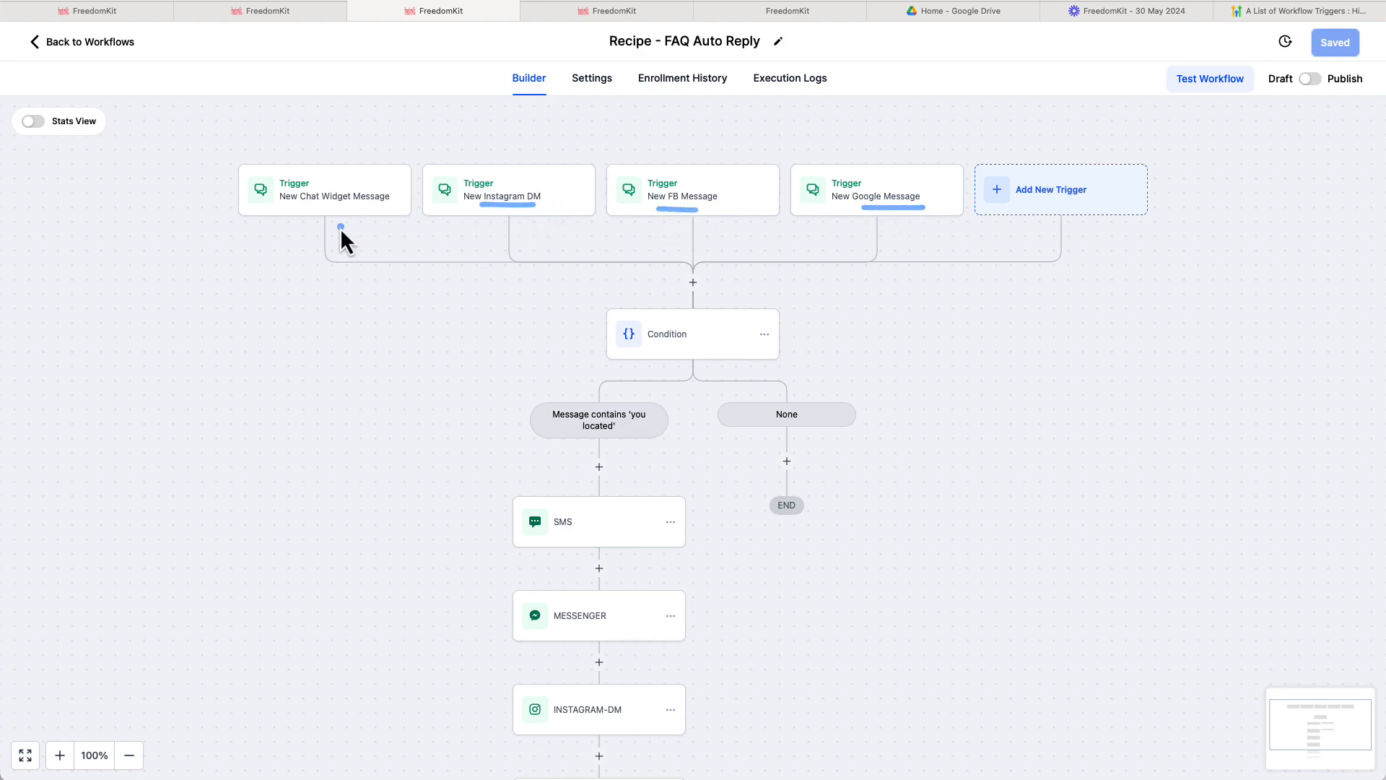
Step: Open the New FB Message trigger and examine its trigger type and reply channel filter
left_click(681, 209)
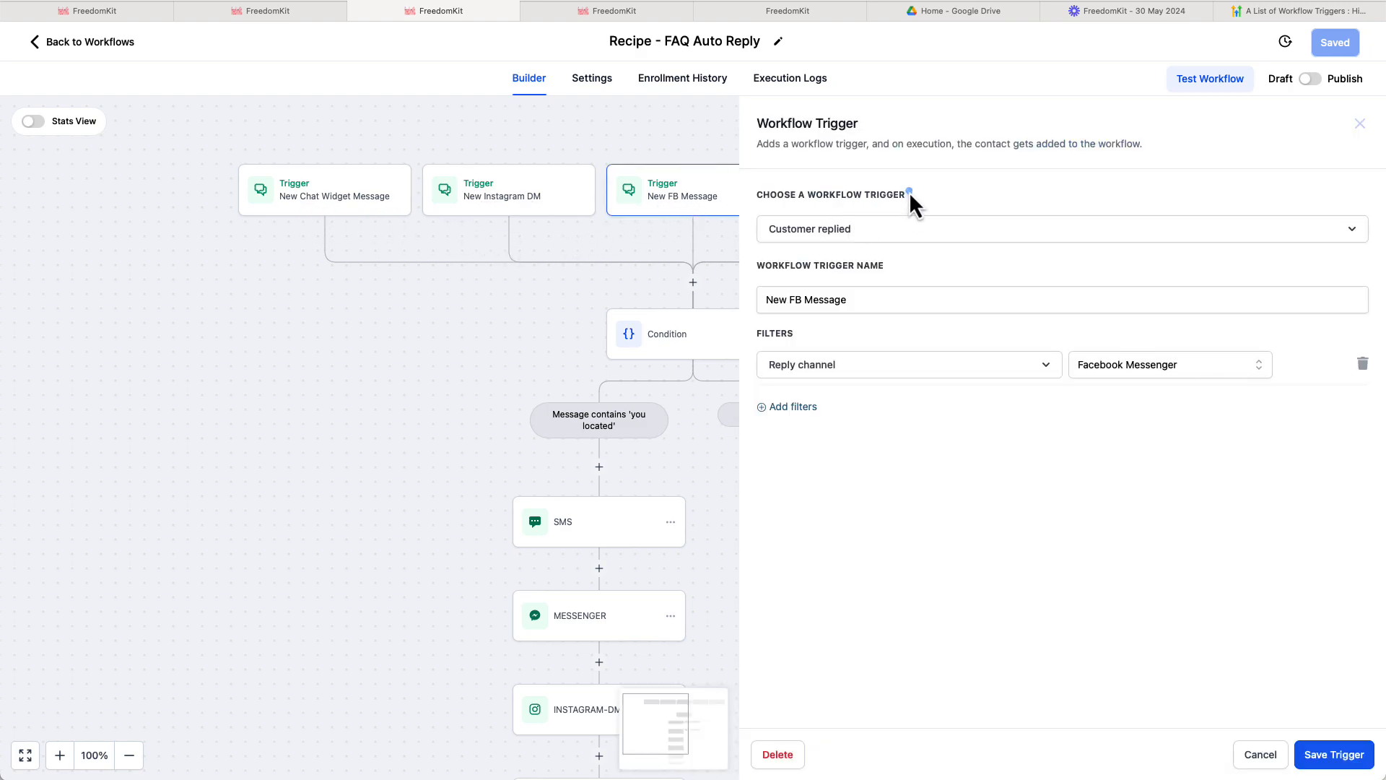
mouse_move(806, 185)
left_mouse_down()
mouse_move(830, 259)
mouse_move(876, 196)
left_mouse_up()
left_click_drag(771, 387, 894, 386)
left_click_drag(1079, 390, 1309, 389)
Step: Look through the available reply channels in the FB message trigger's filter, then close the trigger without choosing another channel
left_click(1163, 375)
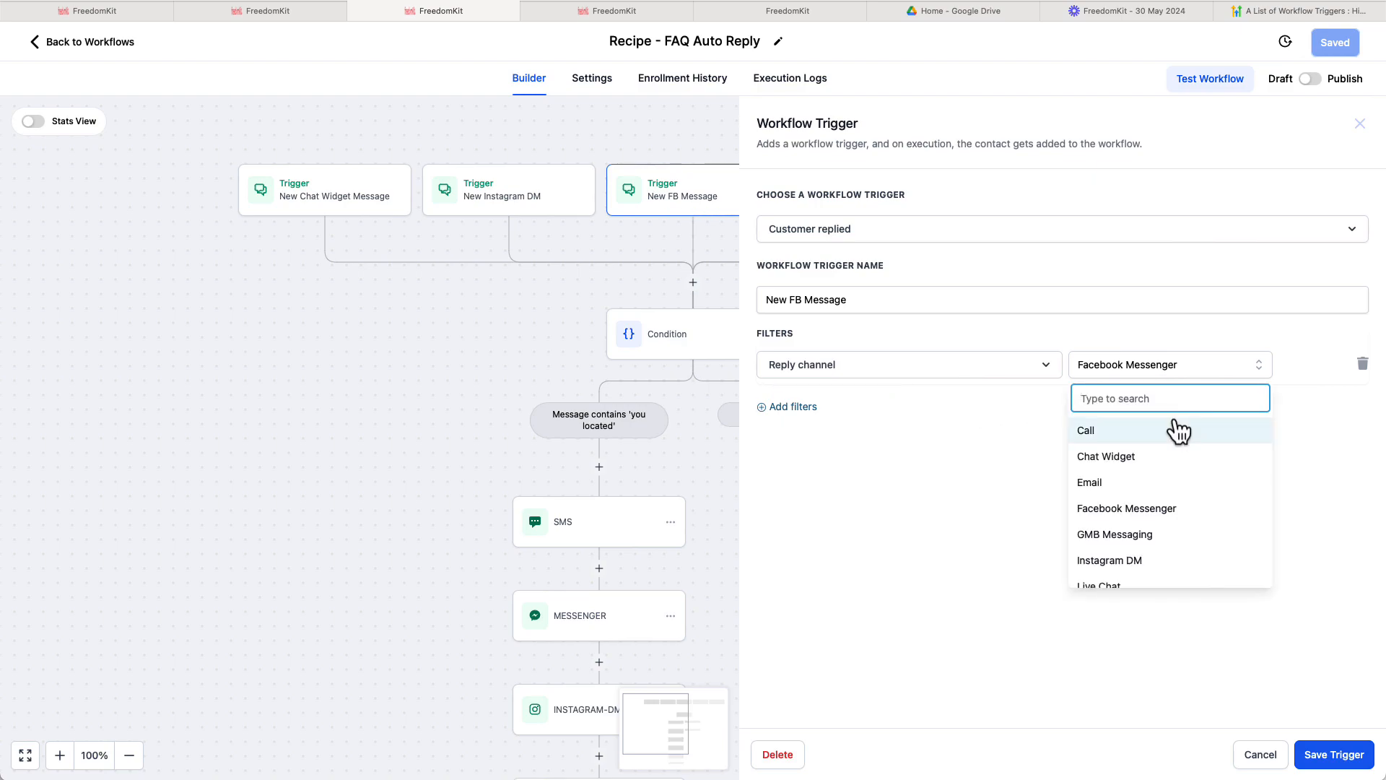
scroll(1179, 431, "down", 2)
scroll(1177, 485, "up", 2)
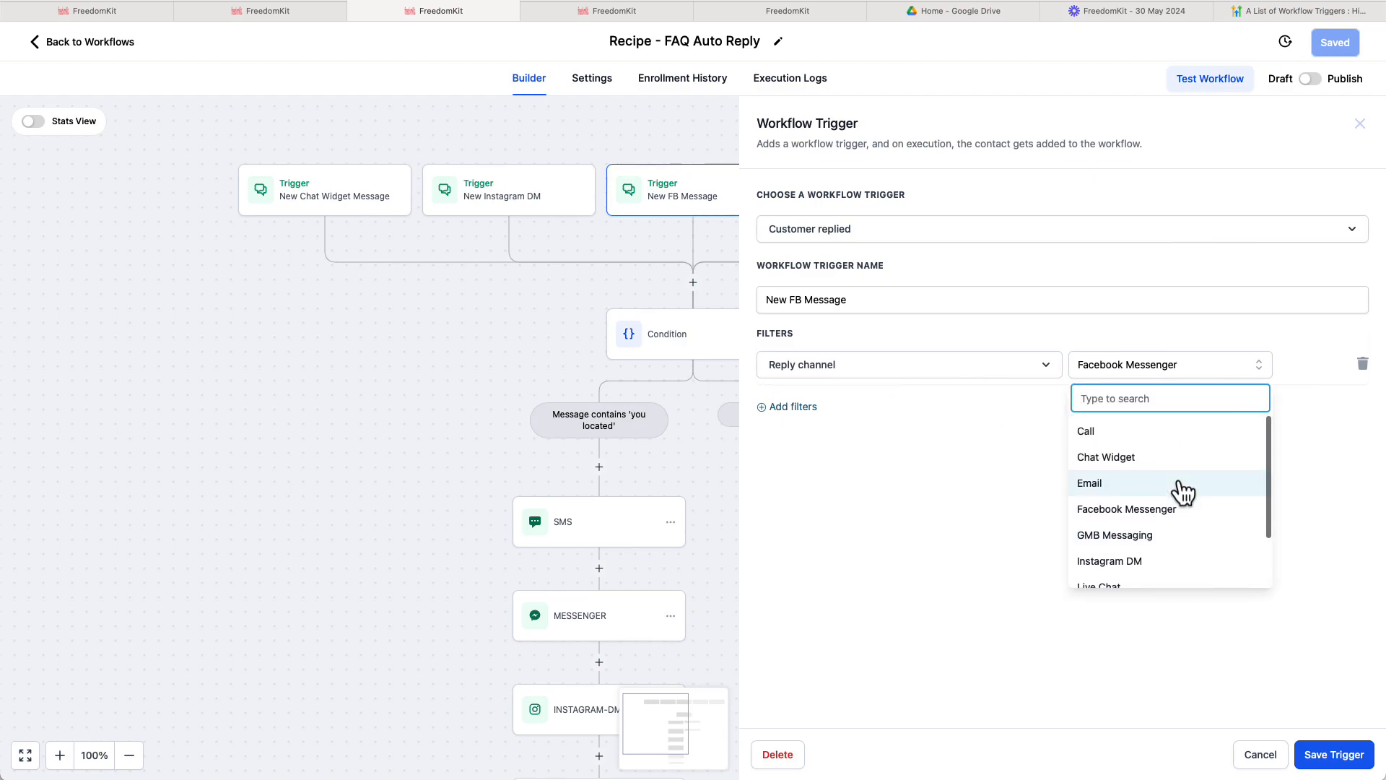
left_click_drag(1058, 427, 1054, 582)
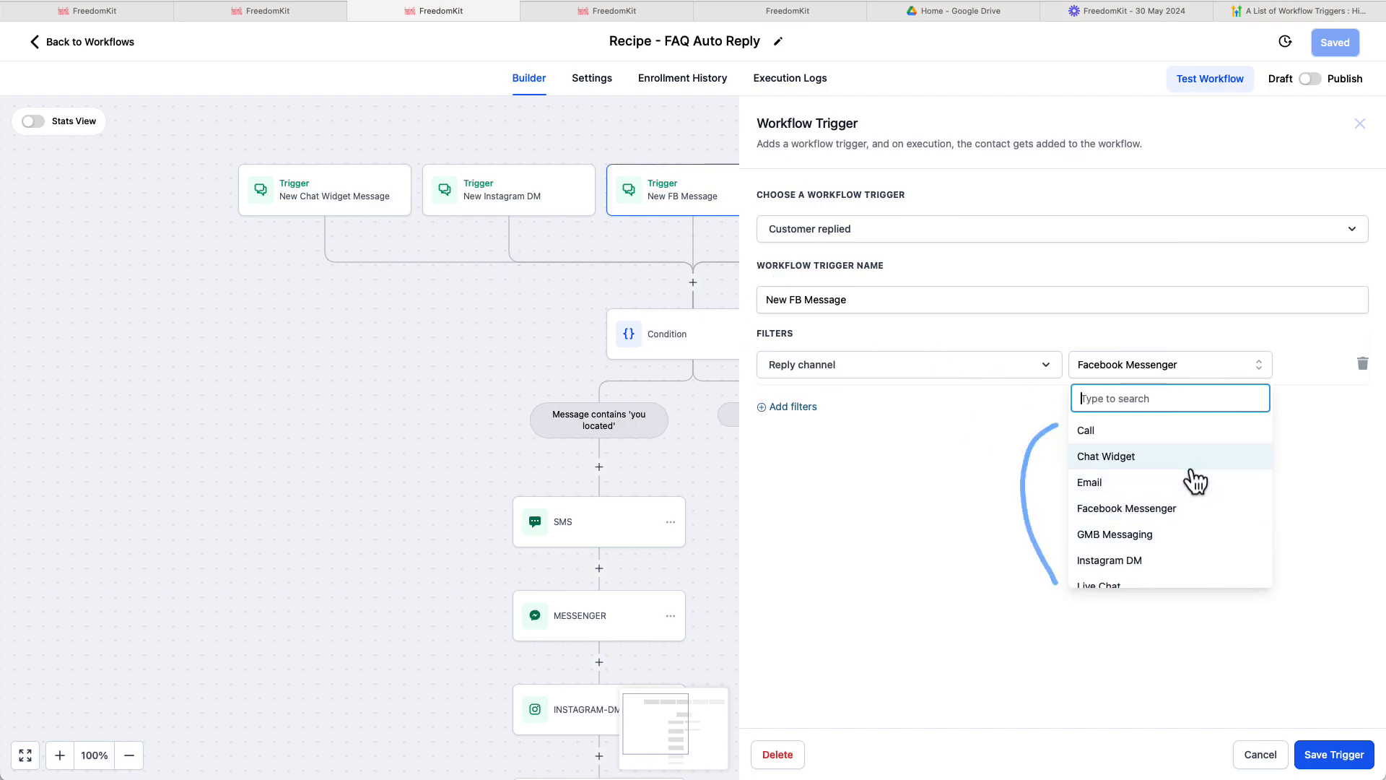
scroll(1210, 511, "down", 2)
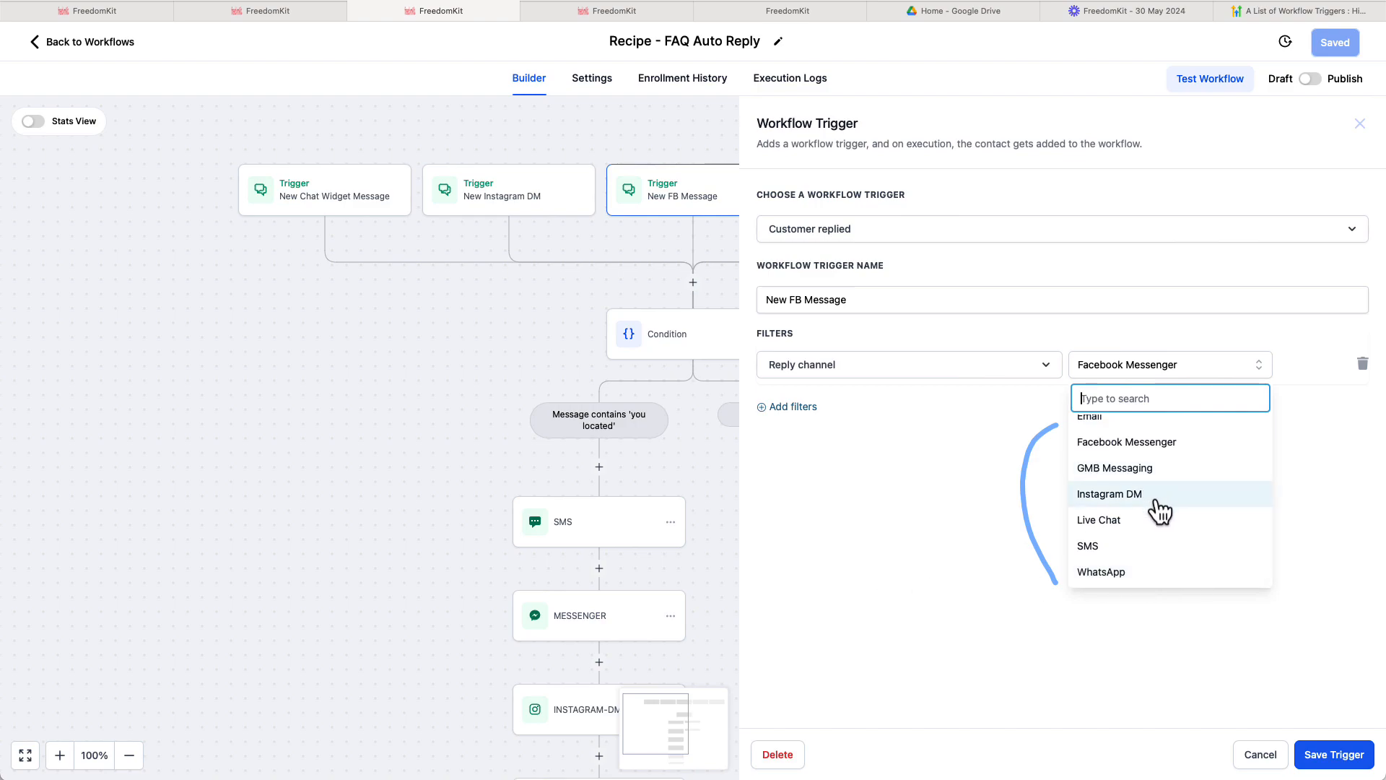
scroll(1159, 507, "up", 2)
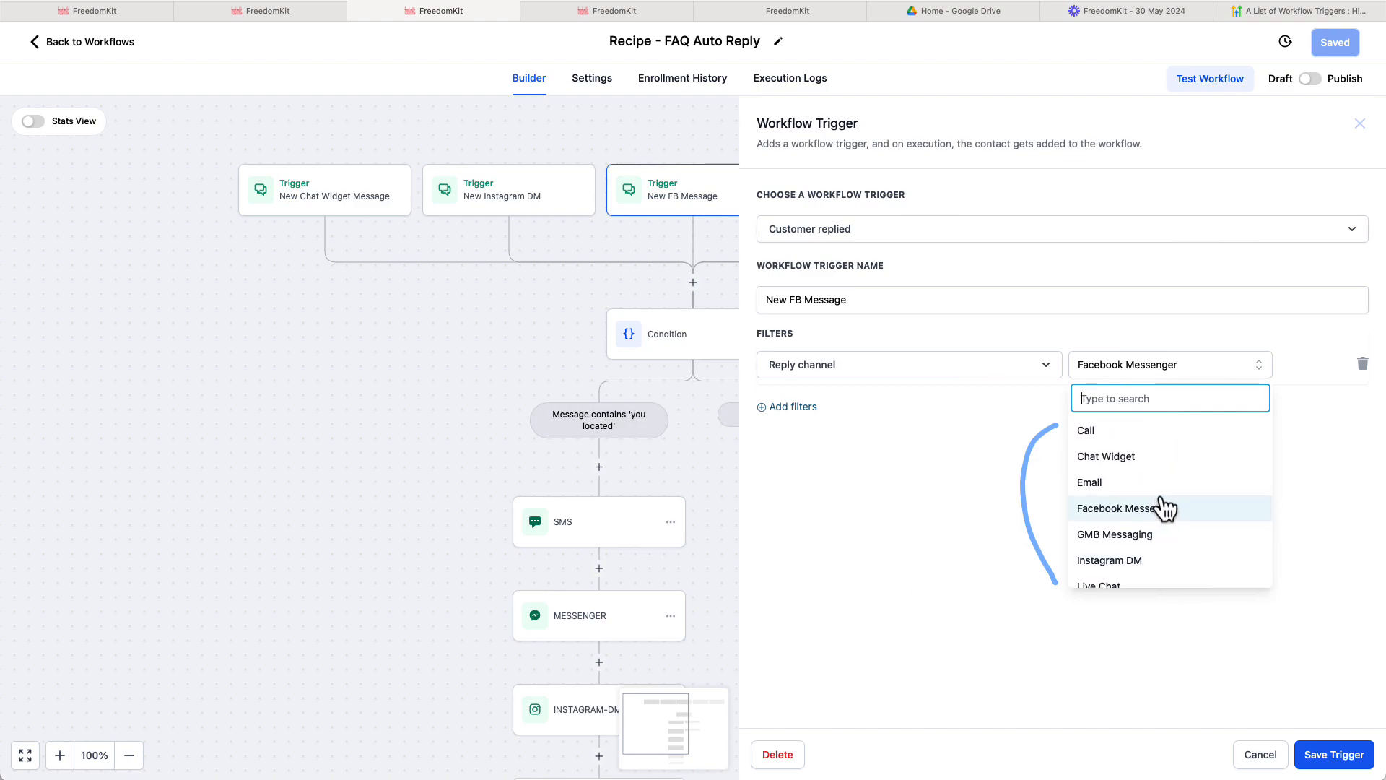
left_click(910, 493)
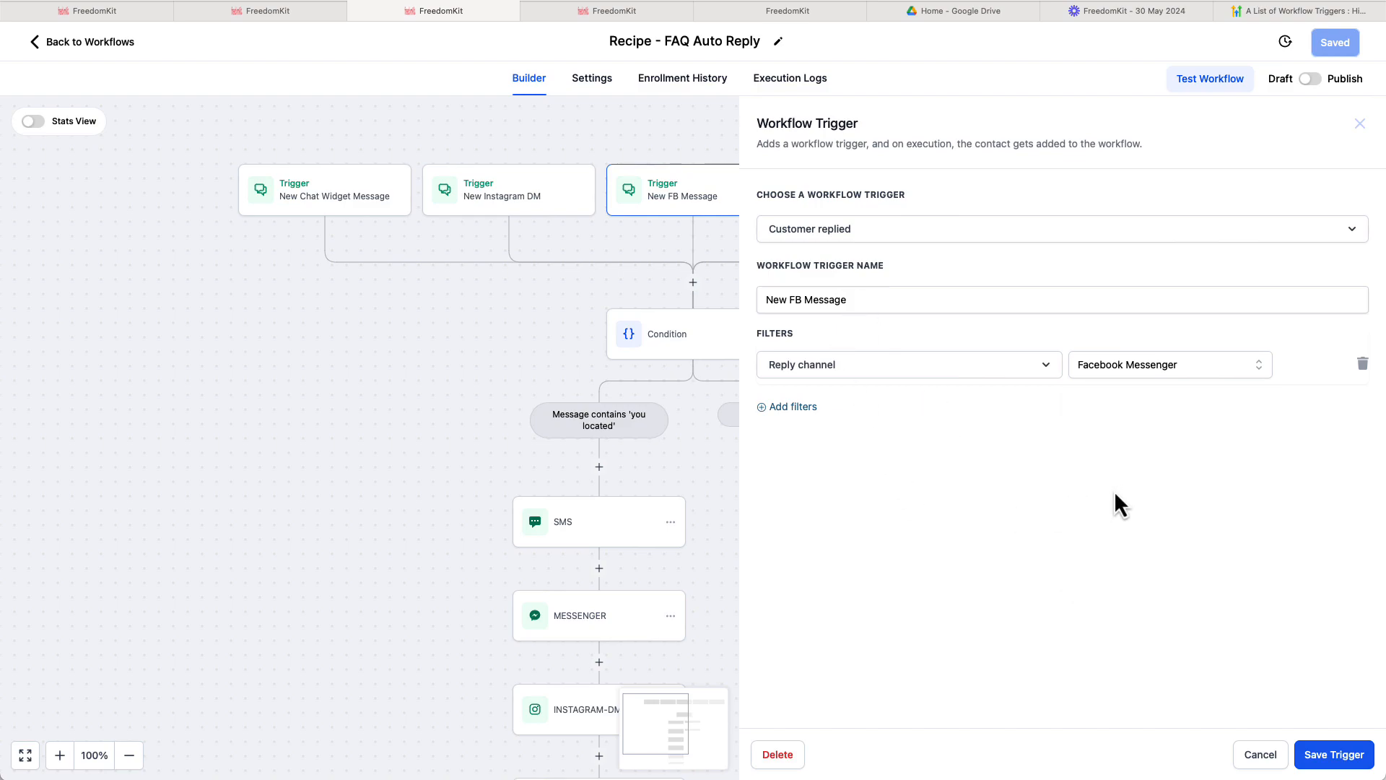
left_click(362, 417)
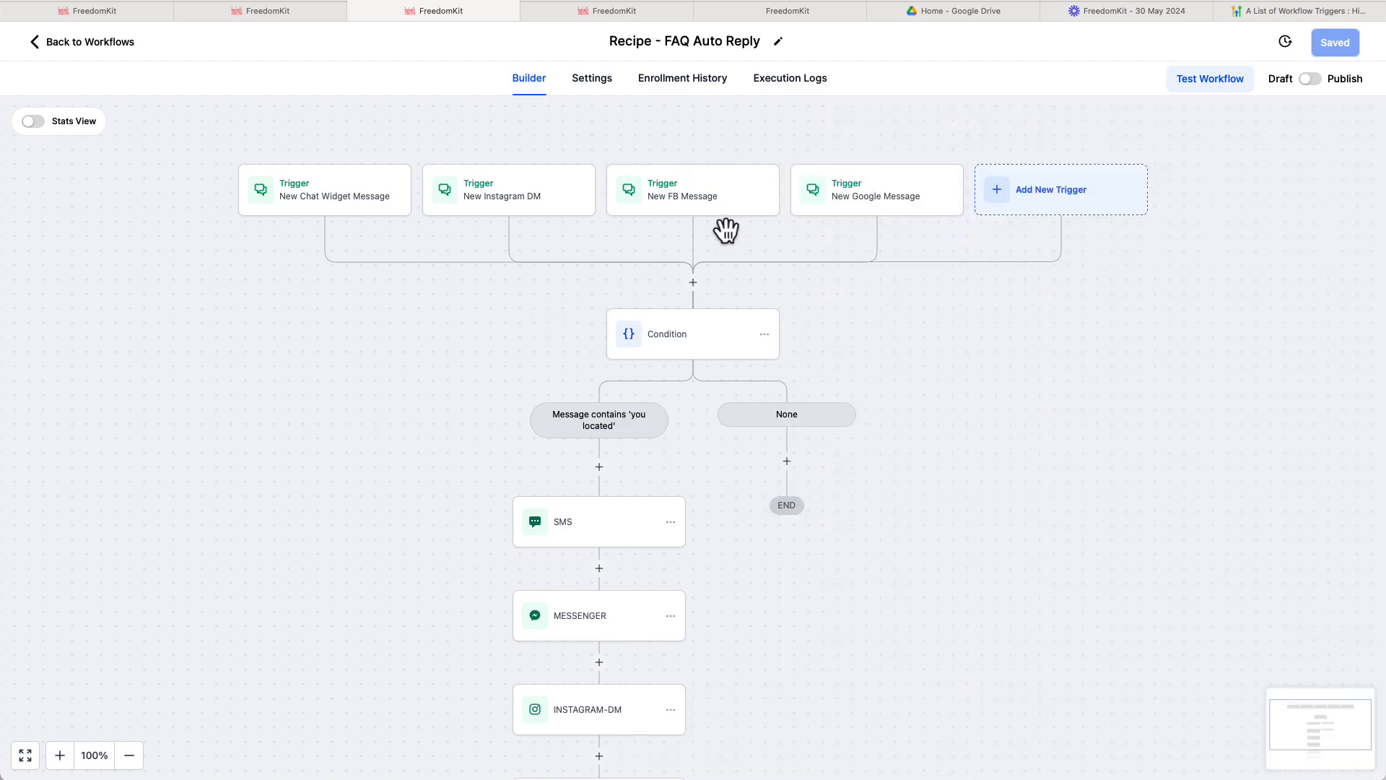
Step: Open the New Chat Widget Message trigger and search the trigger types for "repli" to read the Customer replied description
left_click(340, 216)
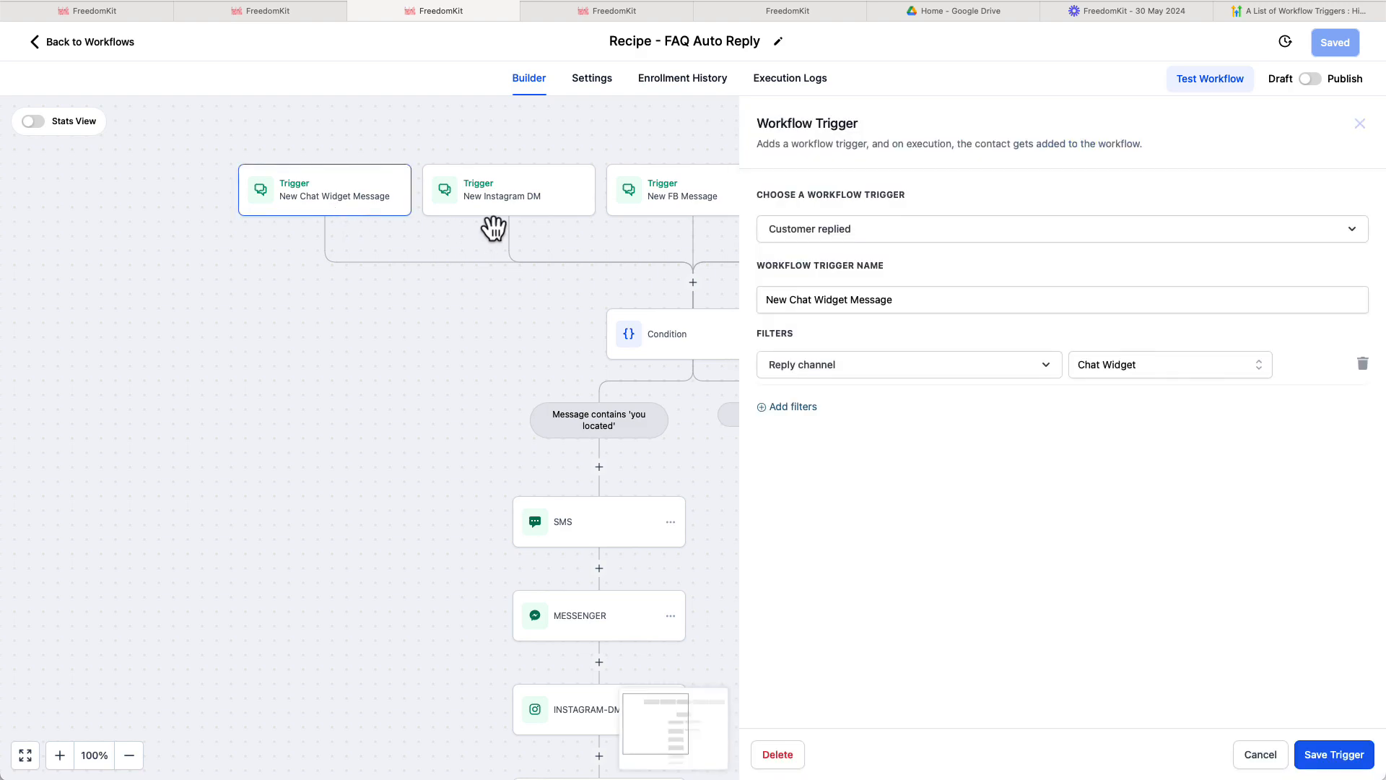
left_click_drag(760, 214, 839, 214)
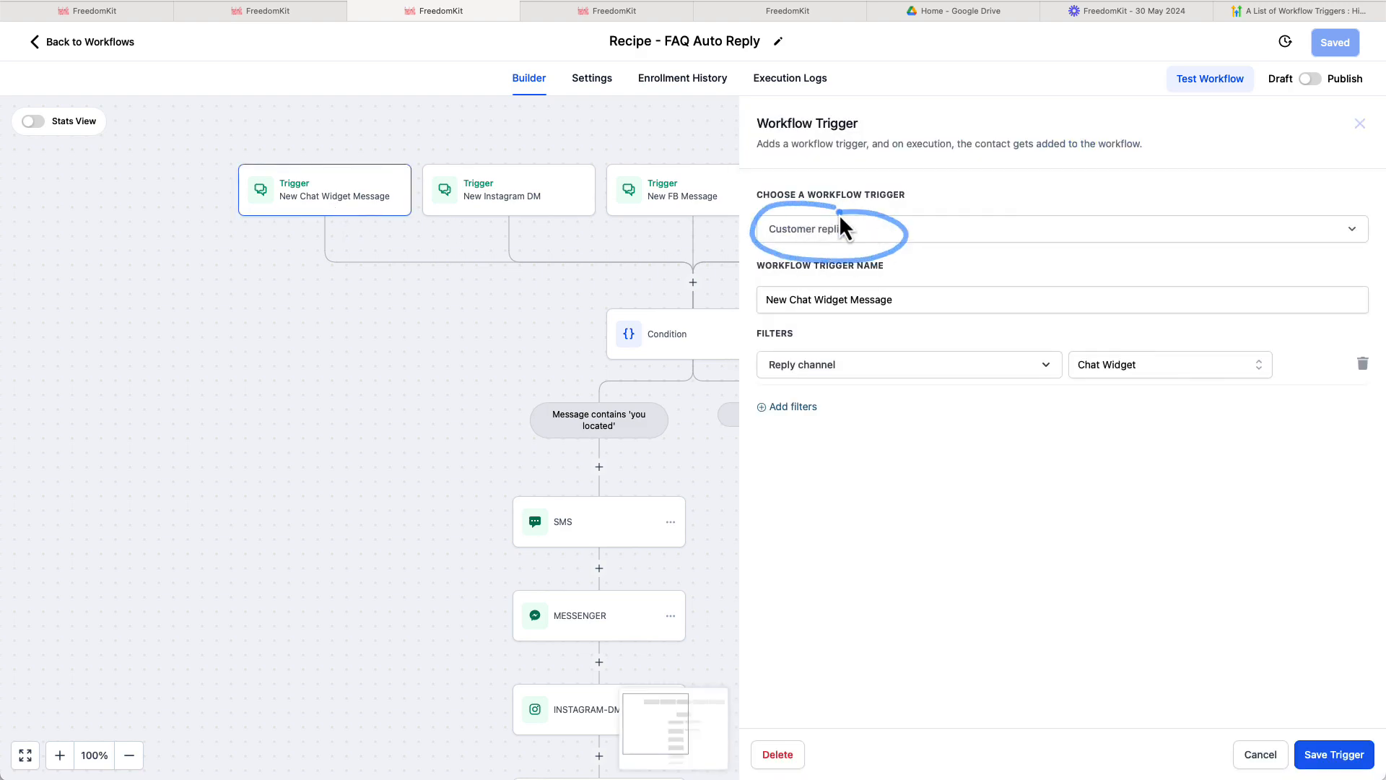
left_click(1061, 238)
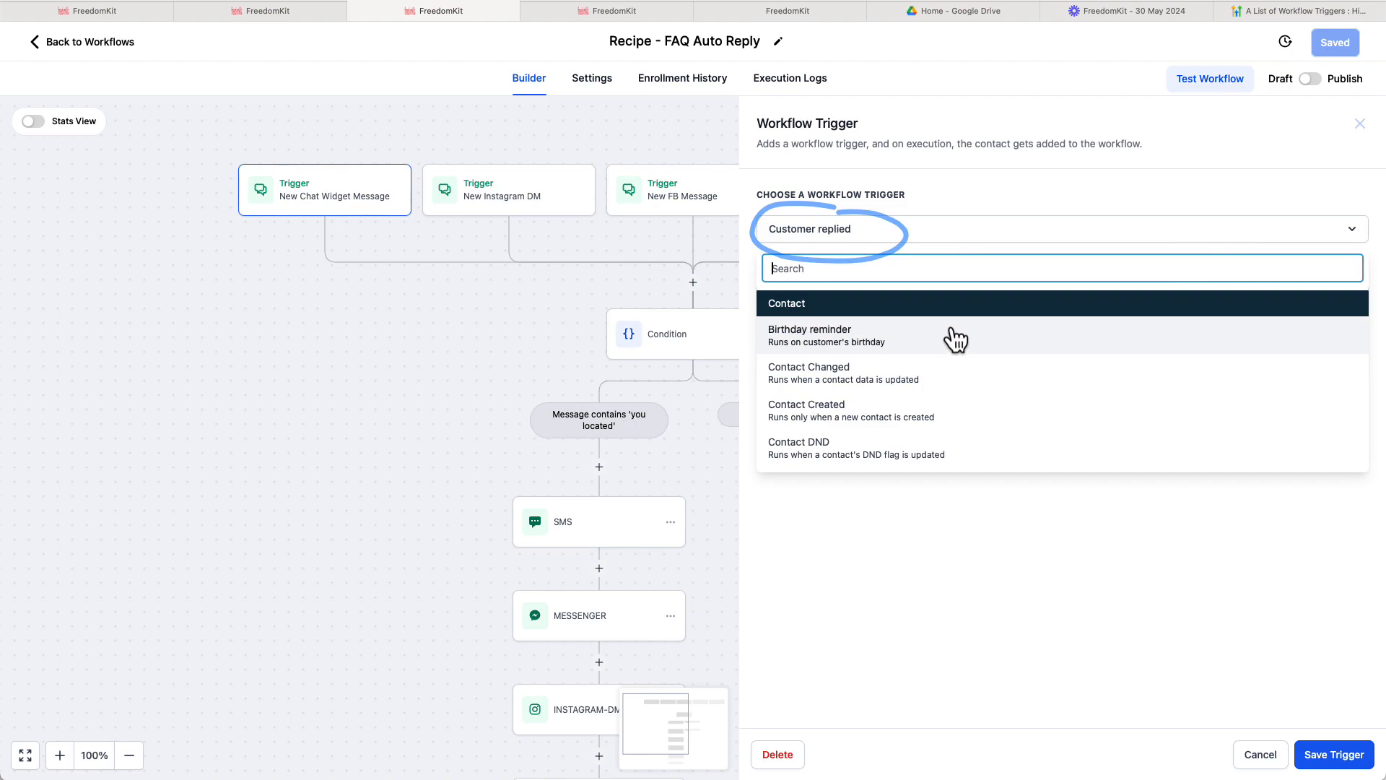
type("repli")
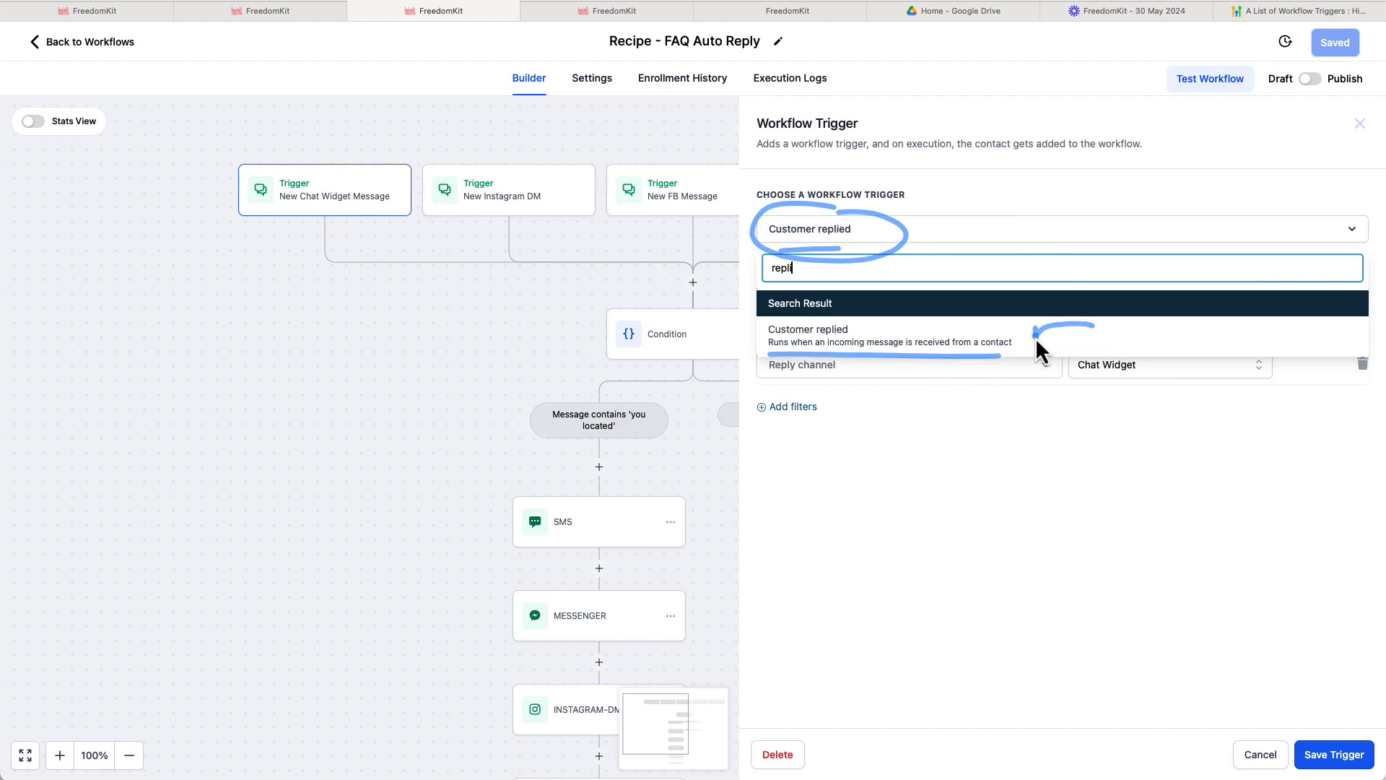
left_click(995, 450)
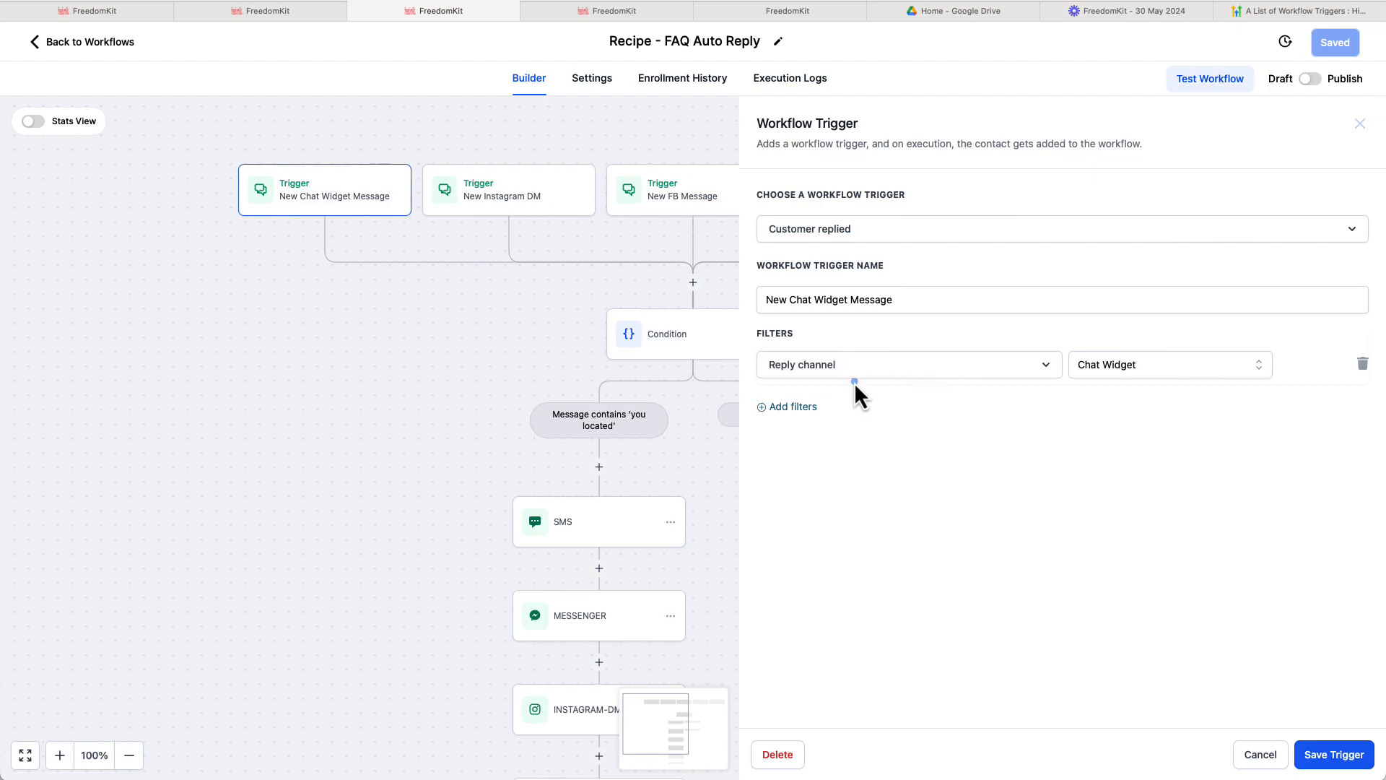
Step: Try an additional Intent type filter on the chat widget trigger, view its value options, and remove the filter
left_click(812, 407)
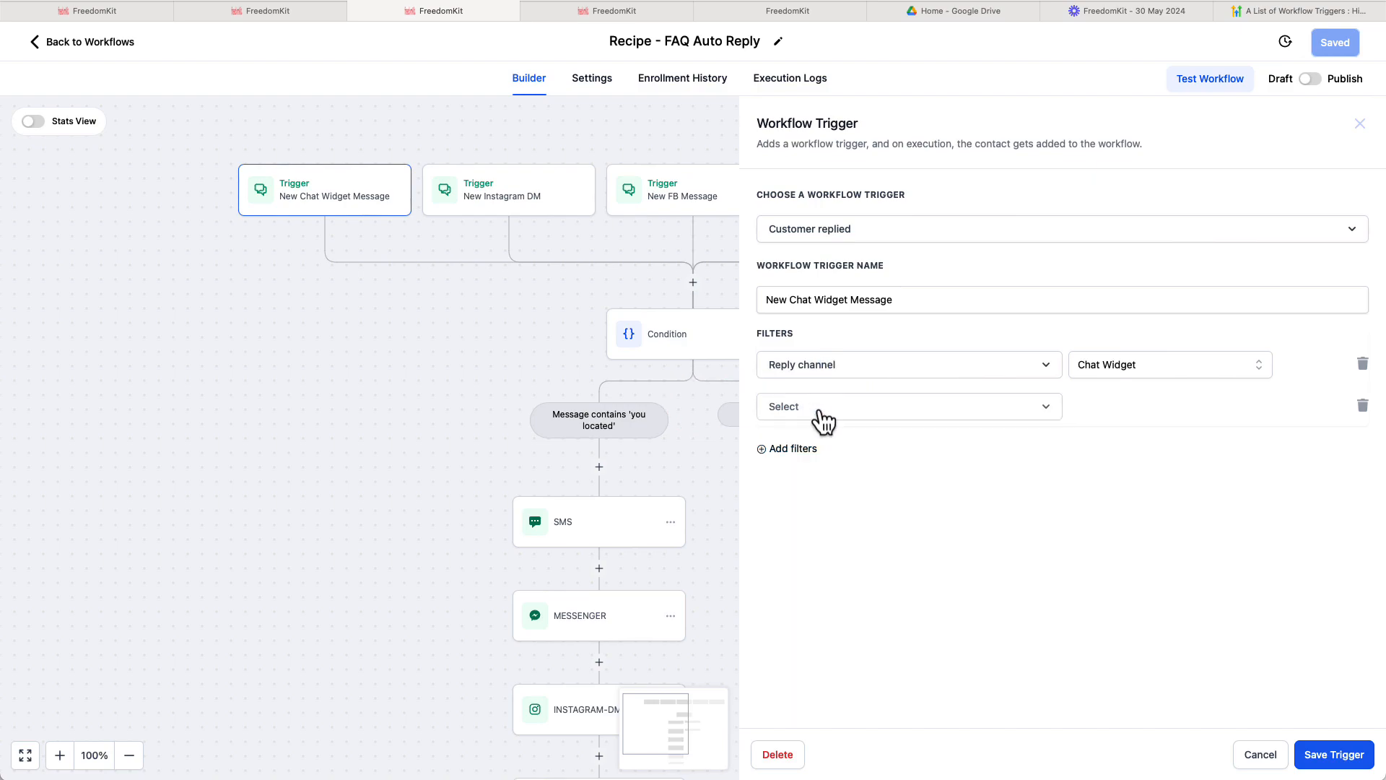
left_click(835, 415)
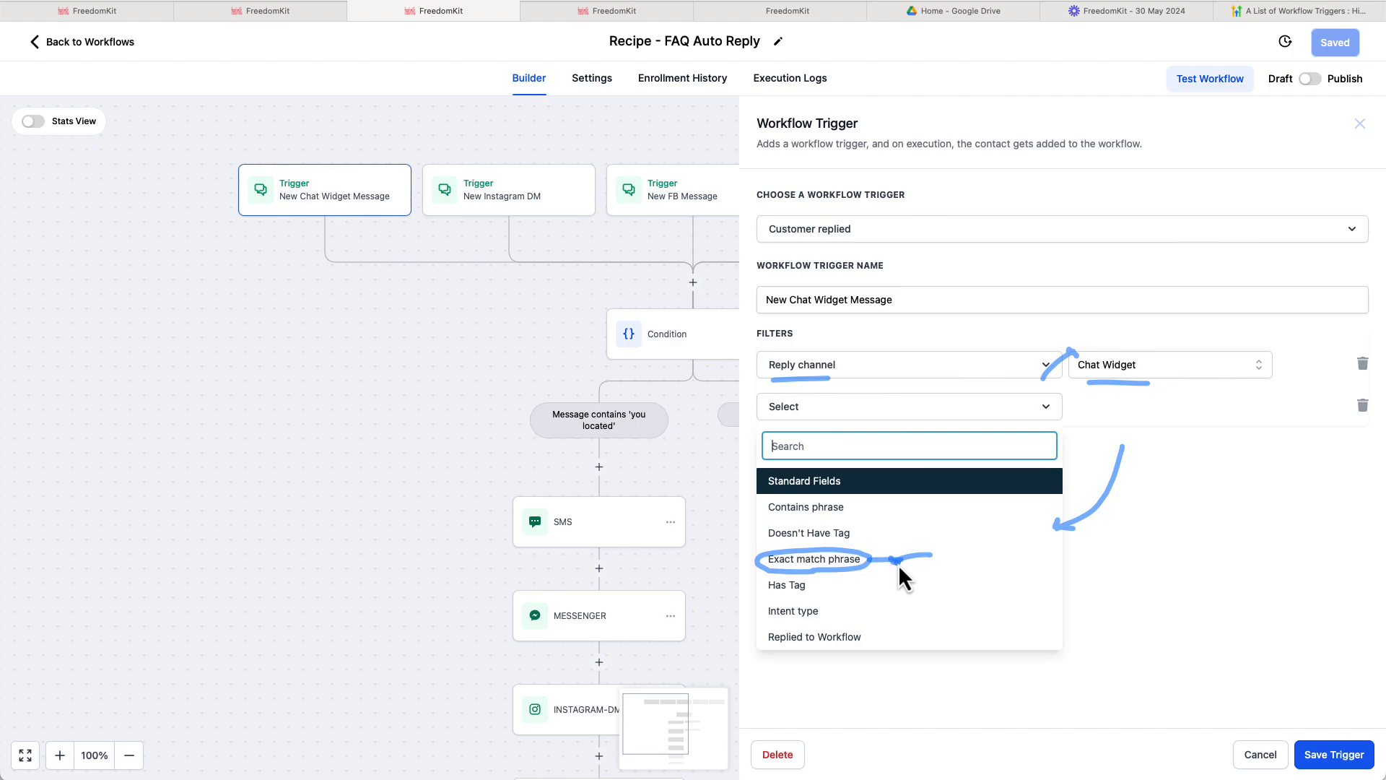
scroll(925, 589, "down", 2)
scroll(925, 589, "up", 2)
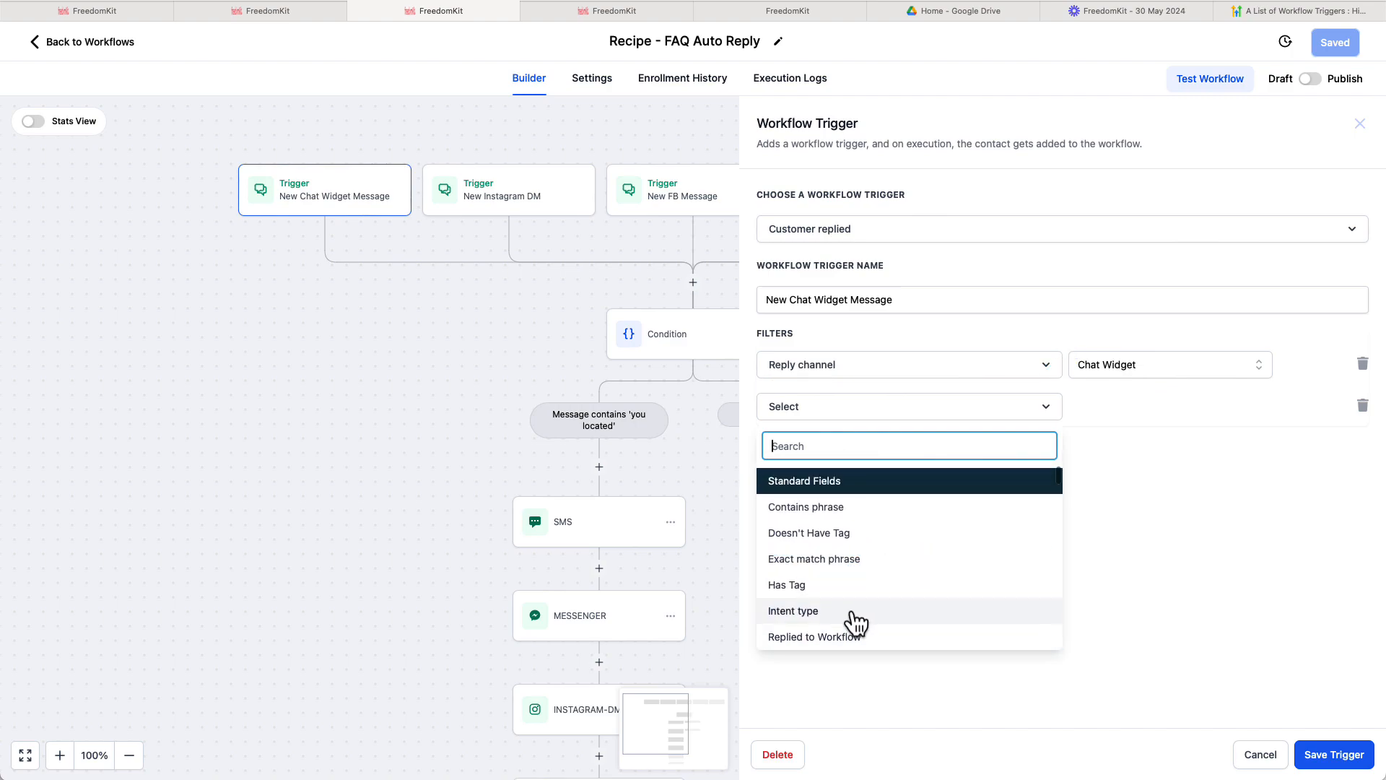
scroll(859, 619, "down", 2)
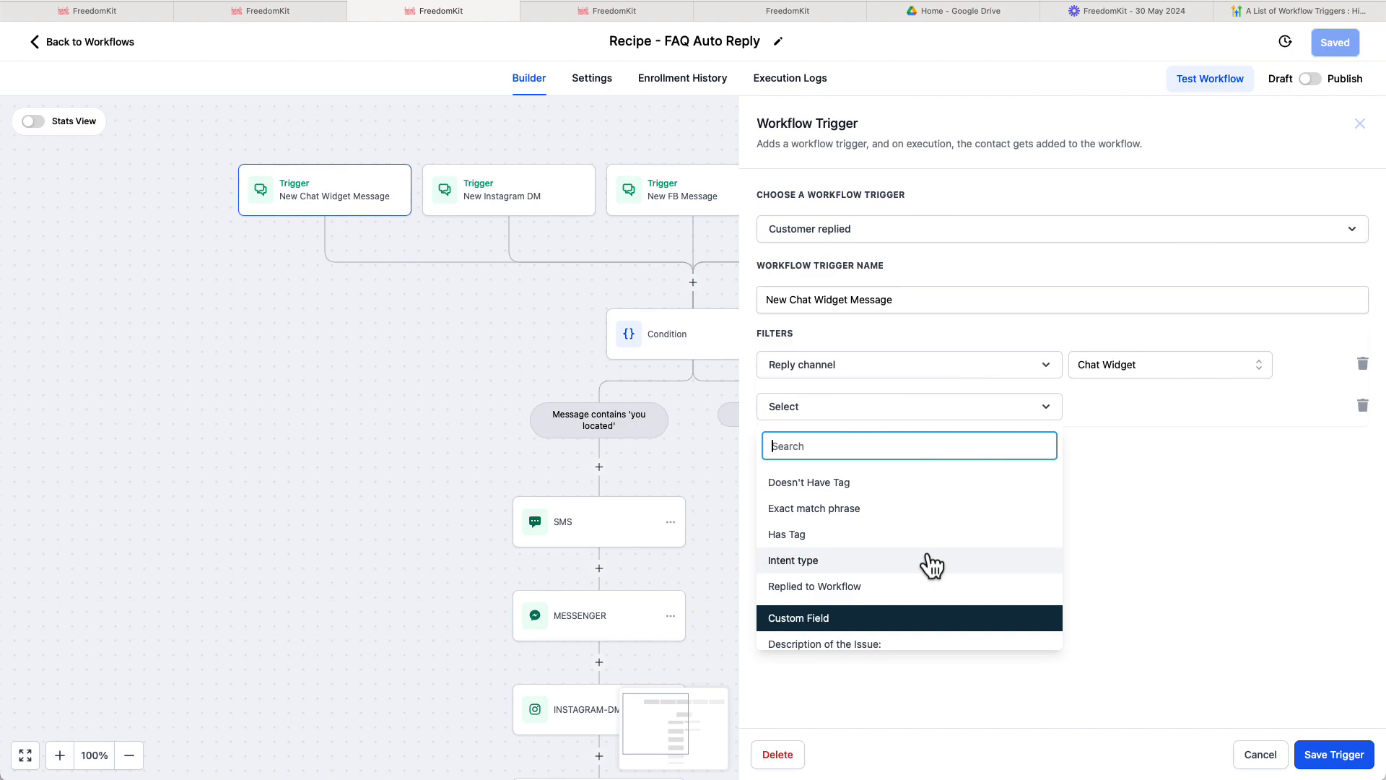
left_click(854, 560)
left_click(1181, 411)
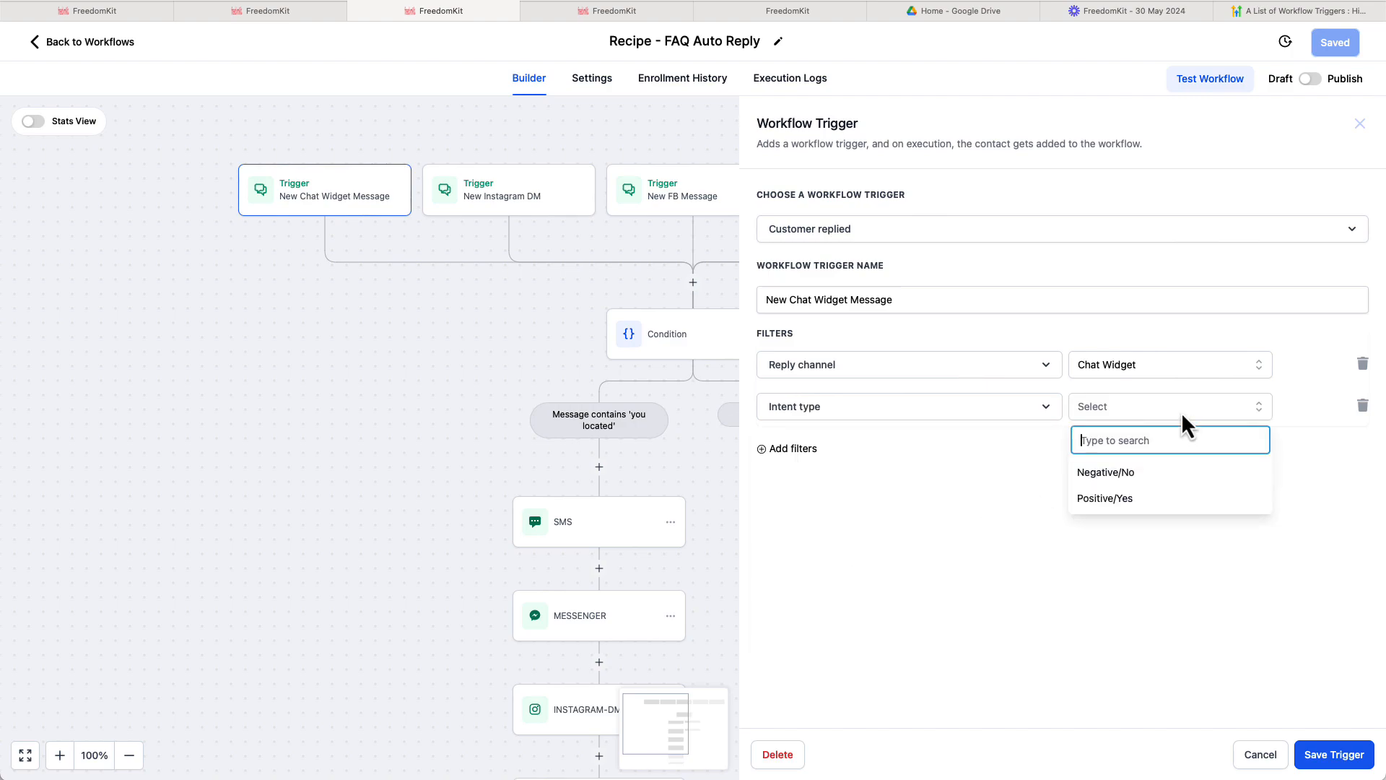
mouse_move(1059, 457)
left_mouse_down()
mouse_move(1216, 498)
mouse_move(1077, 470)
left_mouse_up()
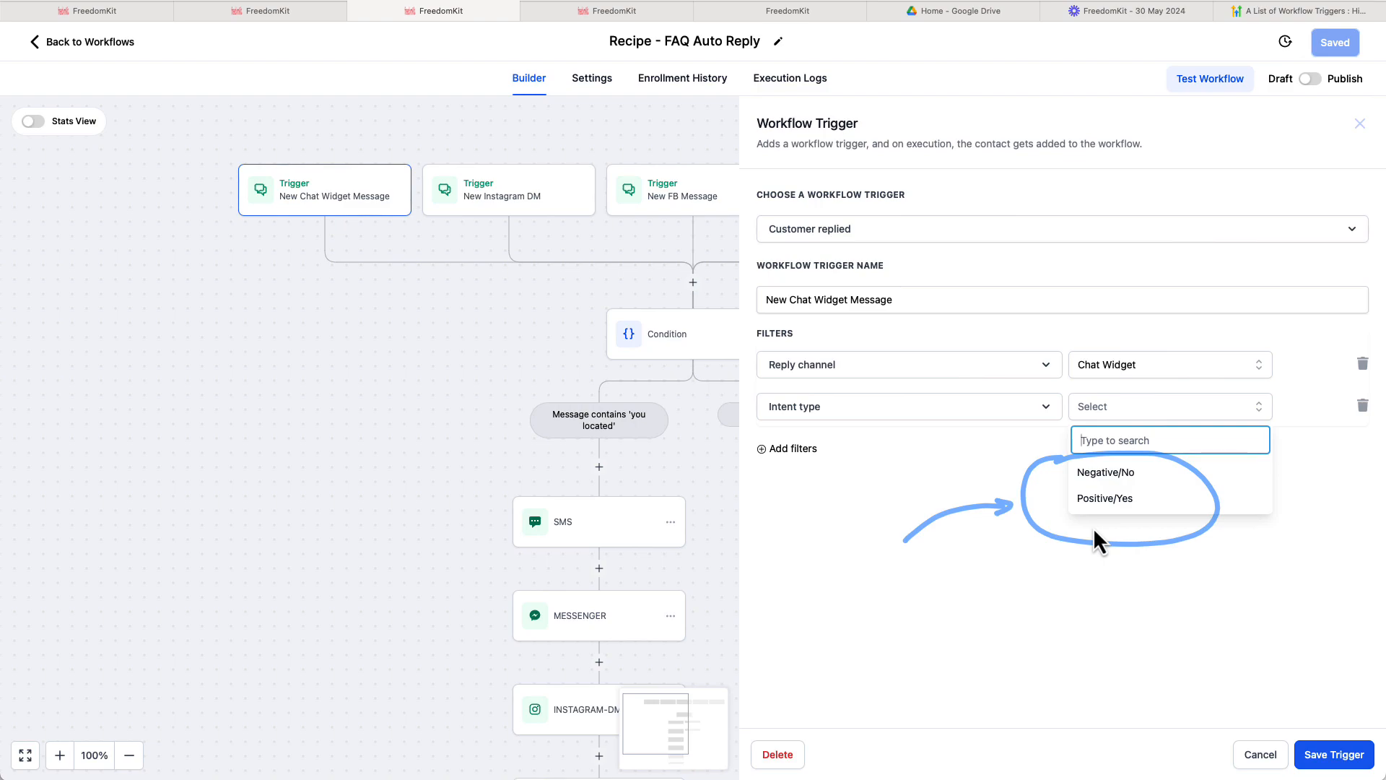
left_click(1070, 569)
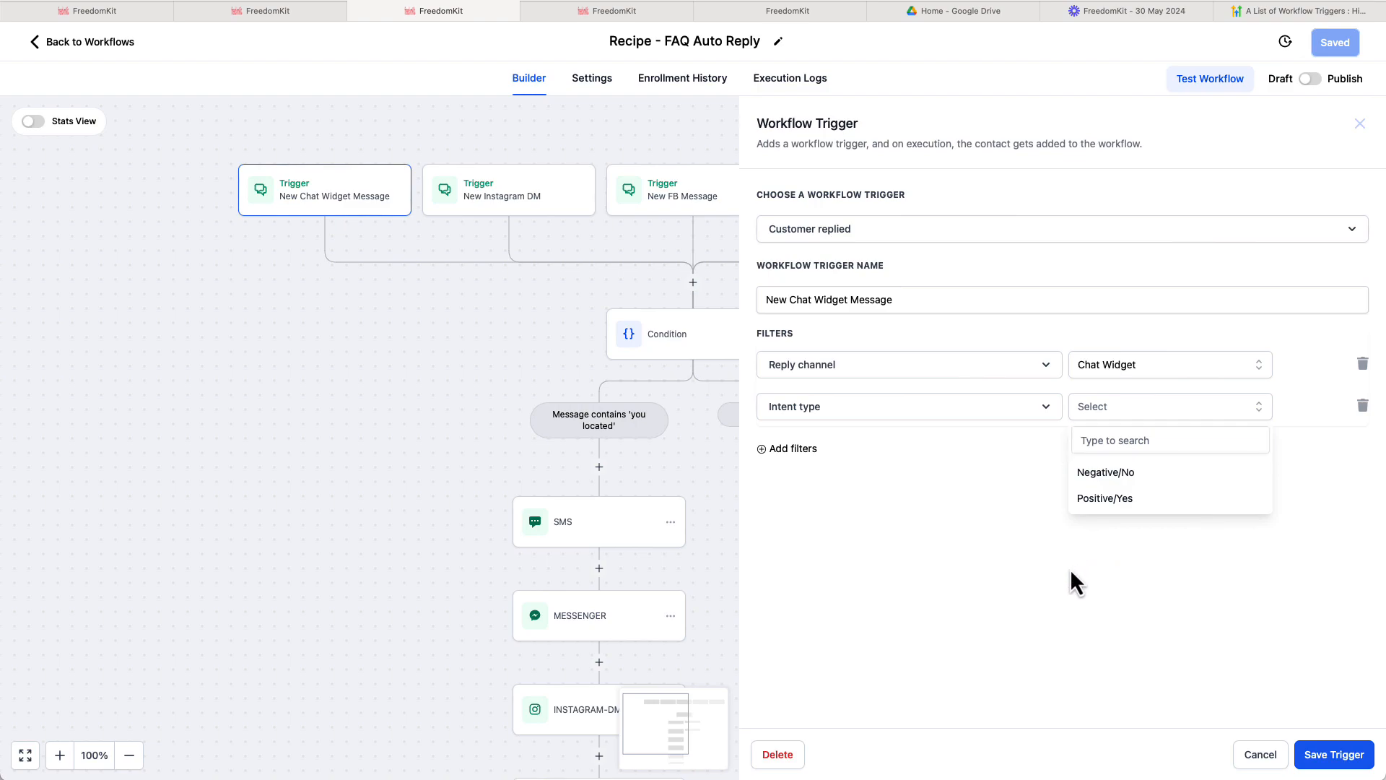
left_click(1362, 408)
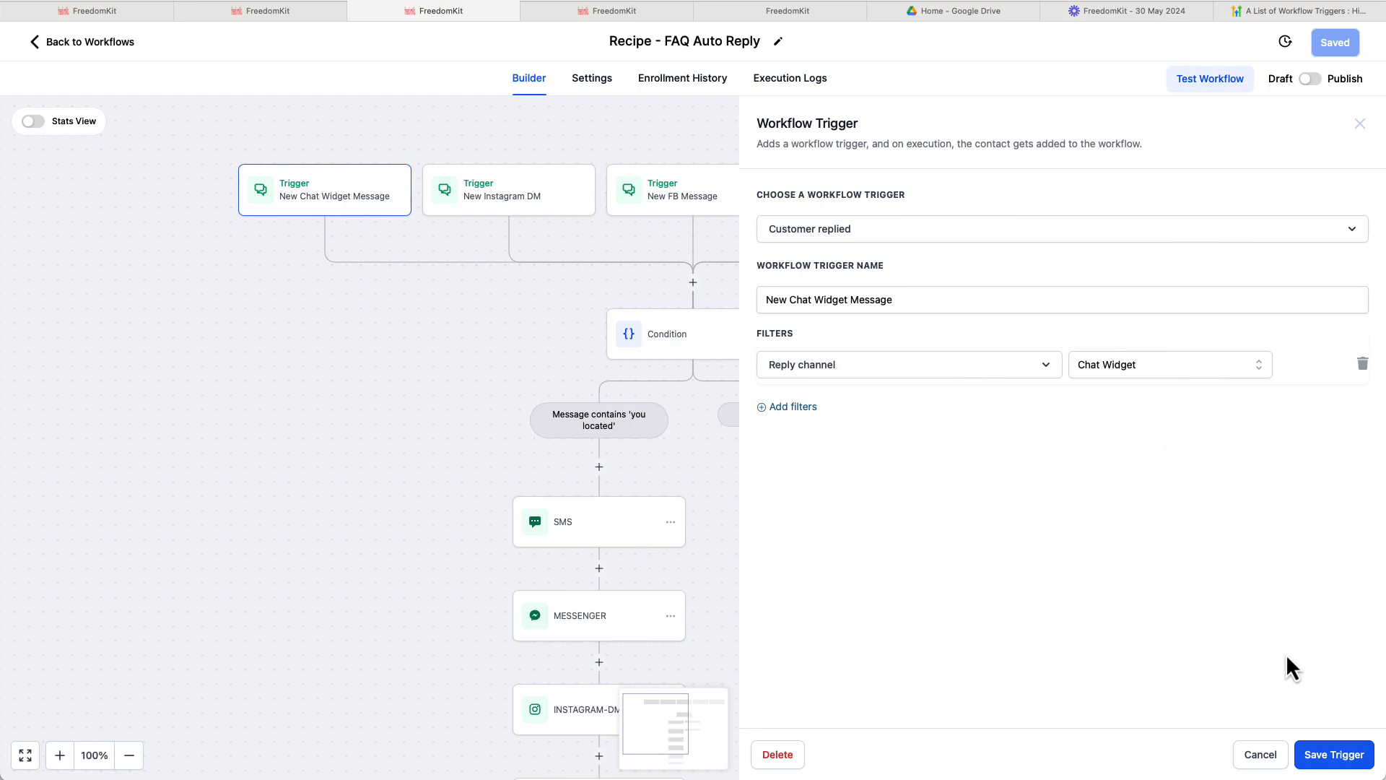
Step: Save the New Chat Widget Message trigger
left_click_drag(821, 295, 821, 299)
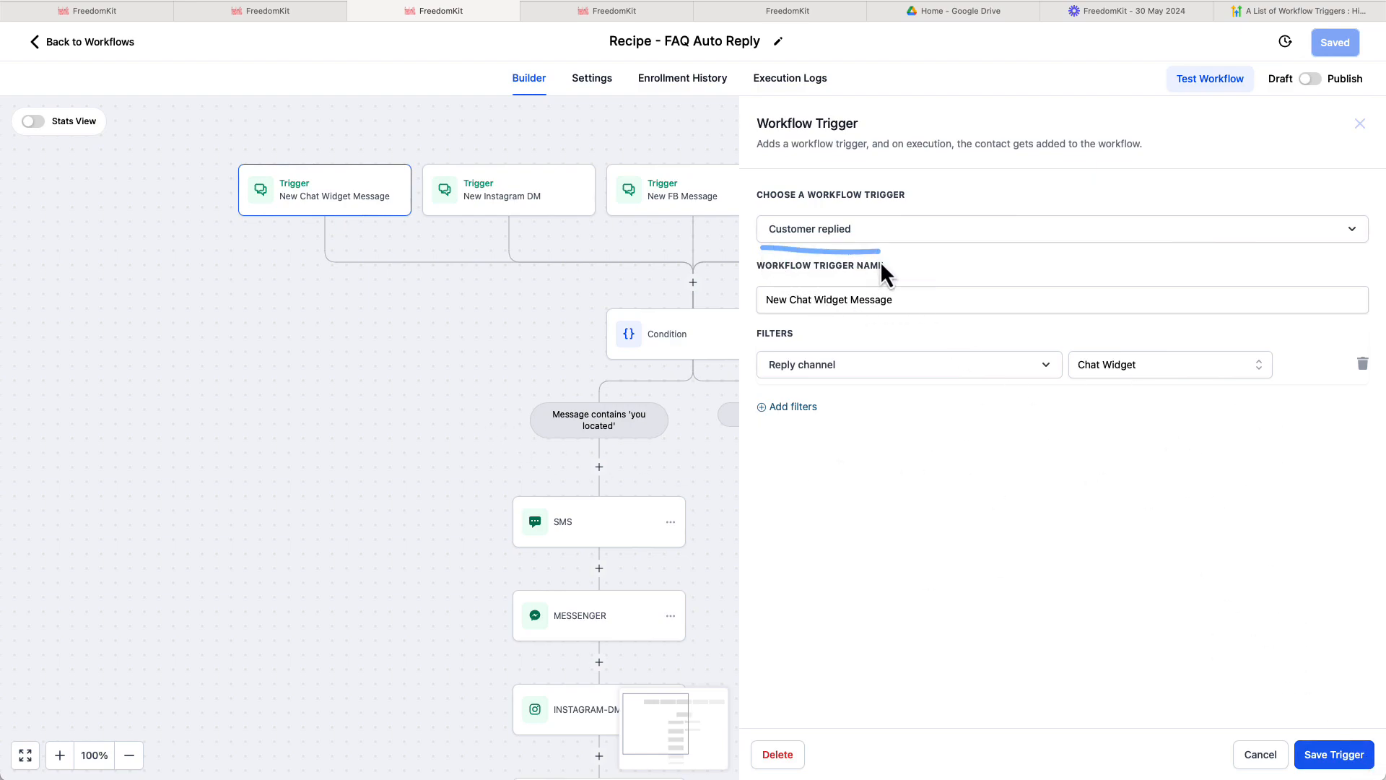
left_click(1343, 760)
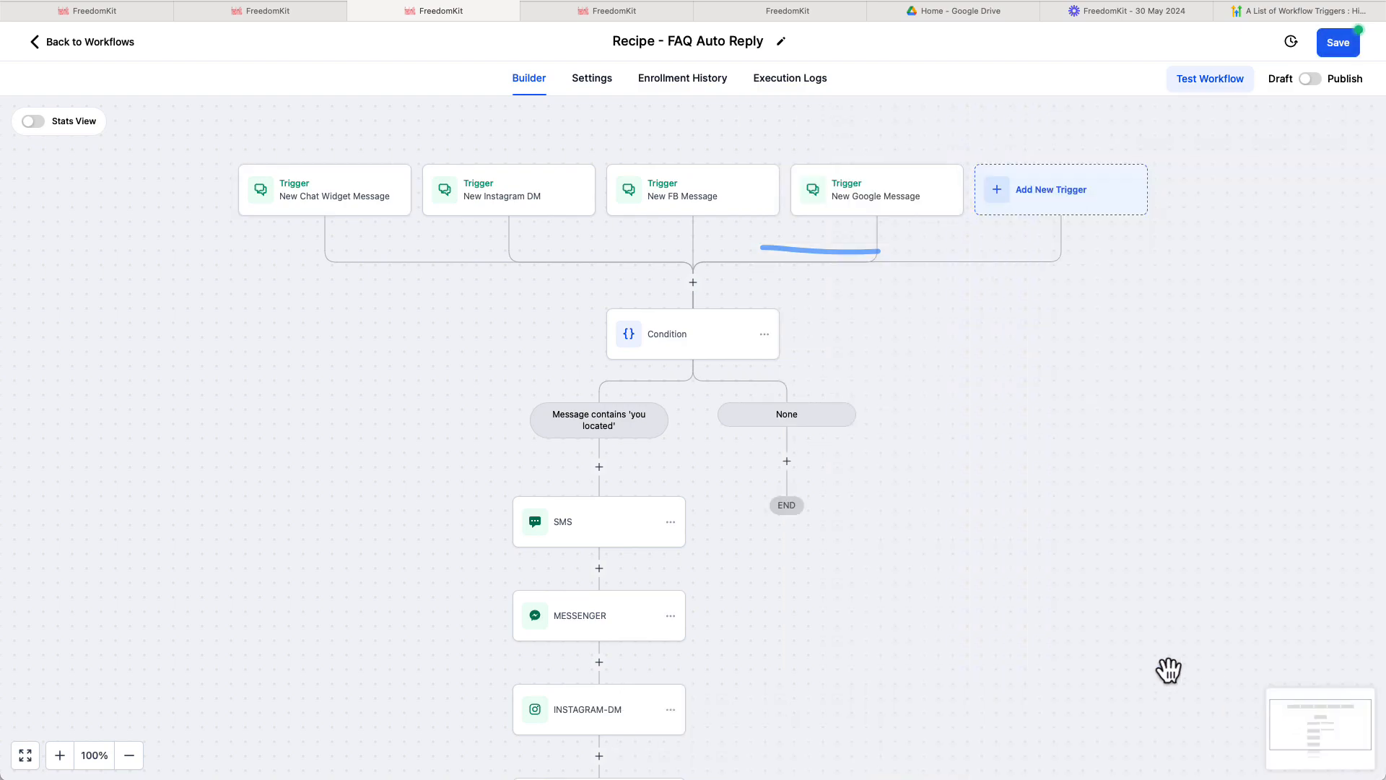
Step: Open the Condition action to view its branch settings, then close it
scroll(1025, 444, "down", 1)
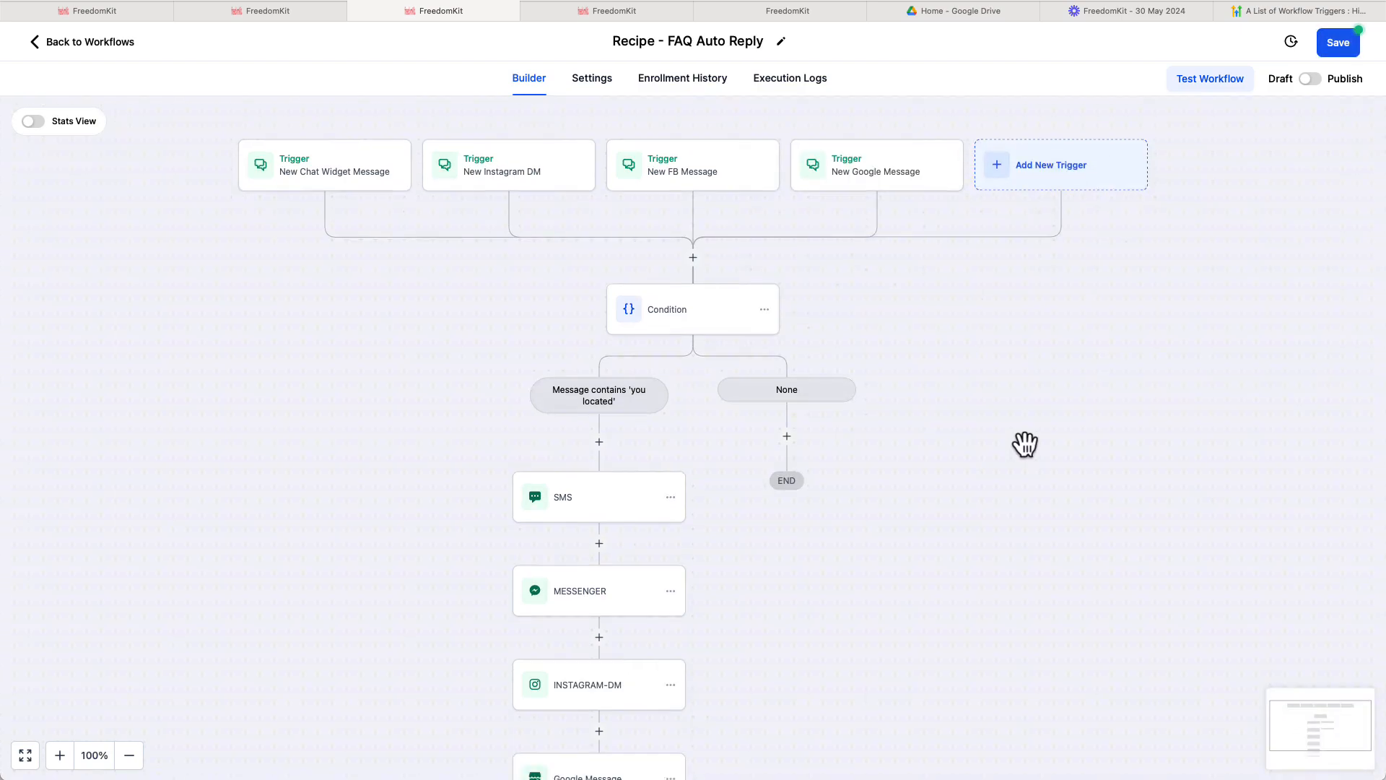
scroll(1025, 444, "down", 2)
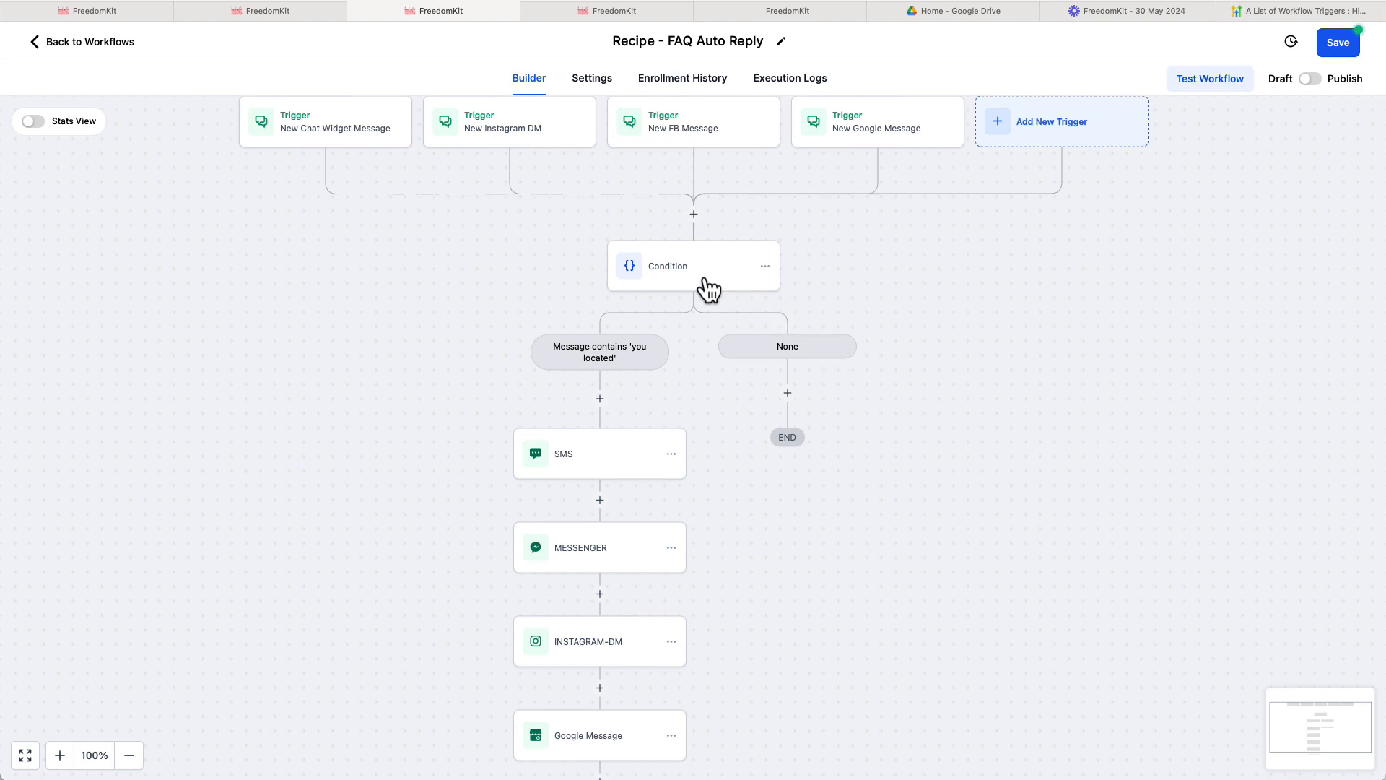
left_click(708, 290)
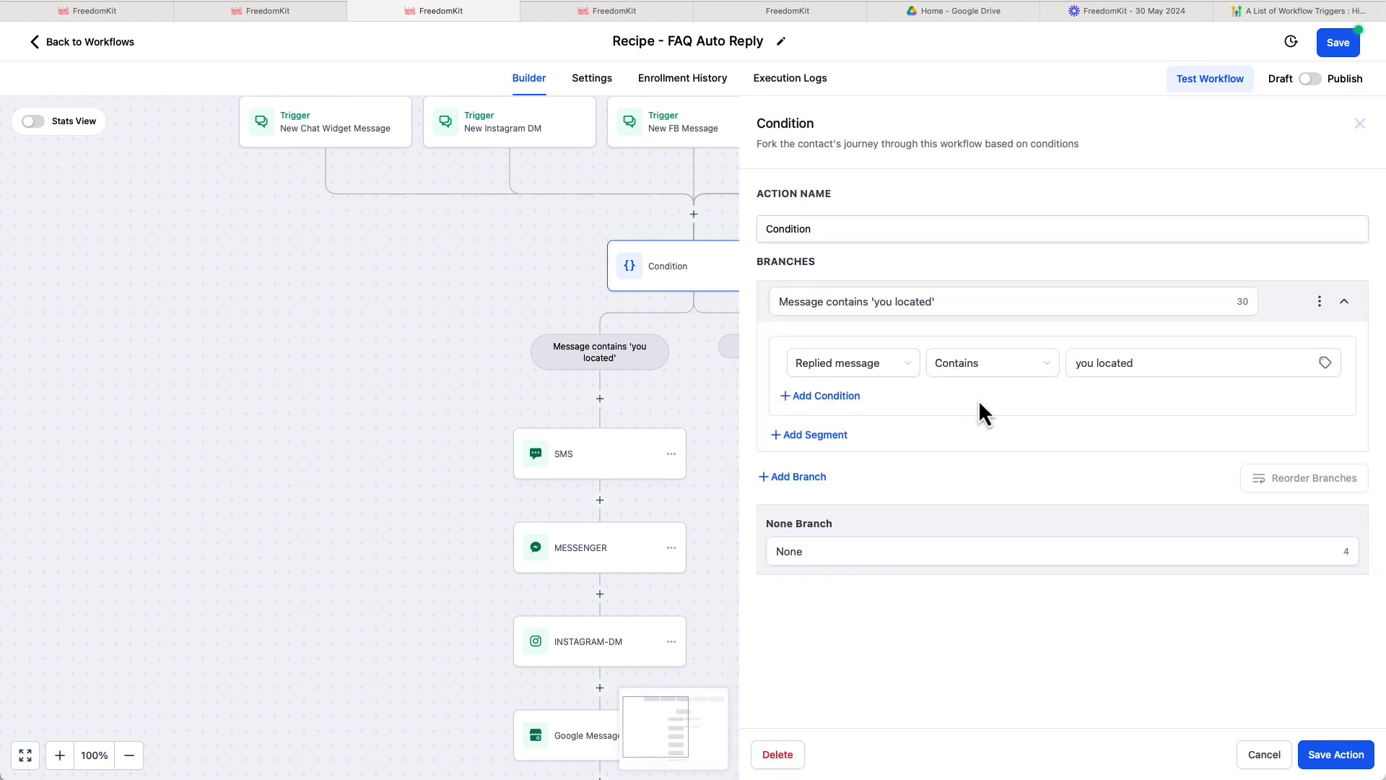
left_click(503, 337)
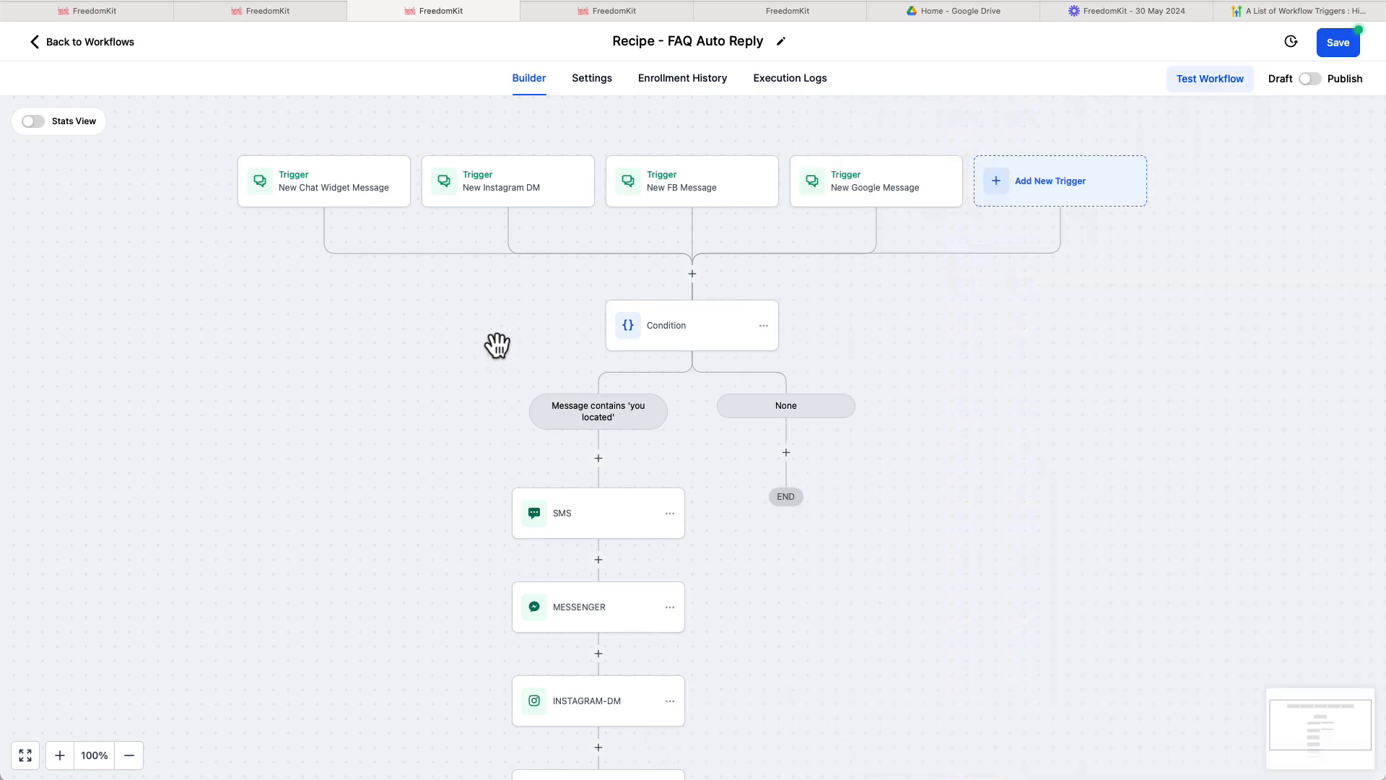
Step: Trace how the triggers lead into the Condition, and examine the branch rule for replied messages containing "you located" and the None branch
left_click_drag(325, 213, 675, 298)
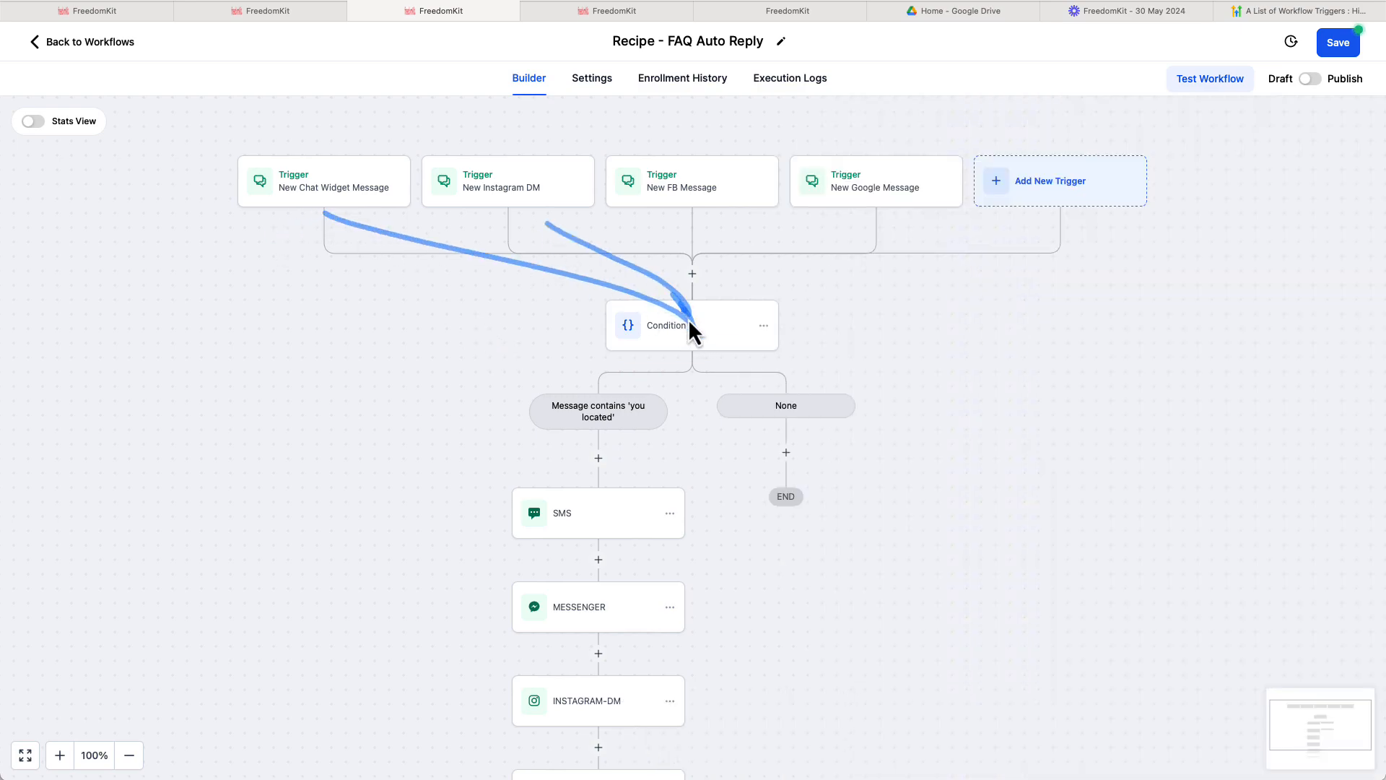
left_click_drag(725, 215, 702, 315)
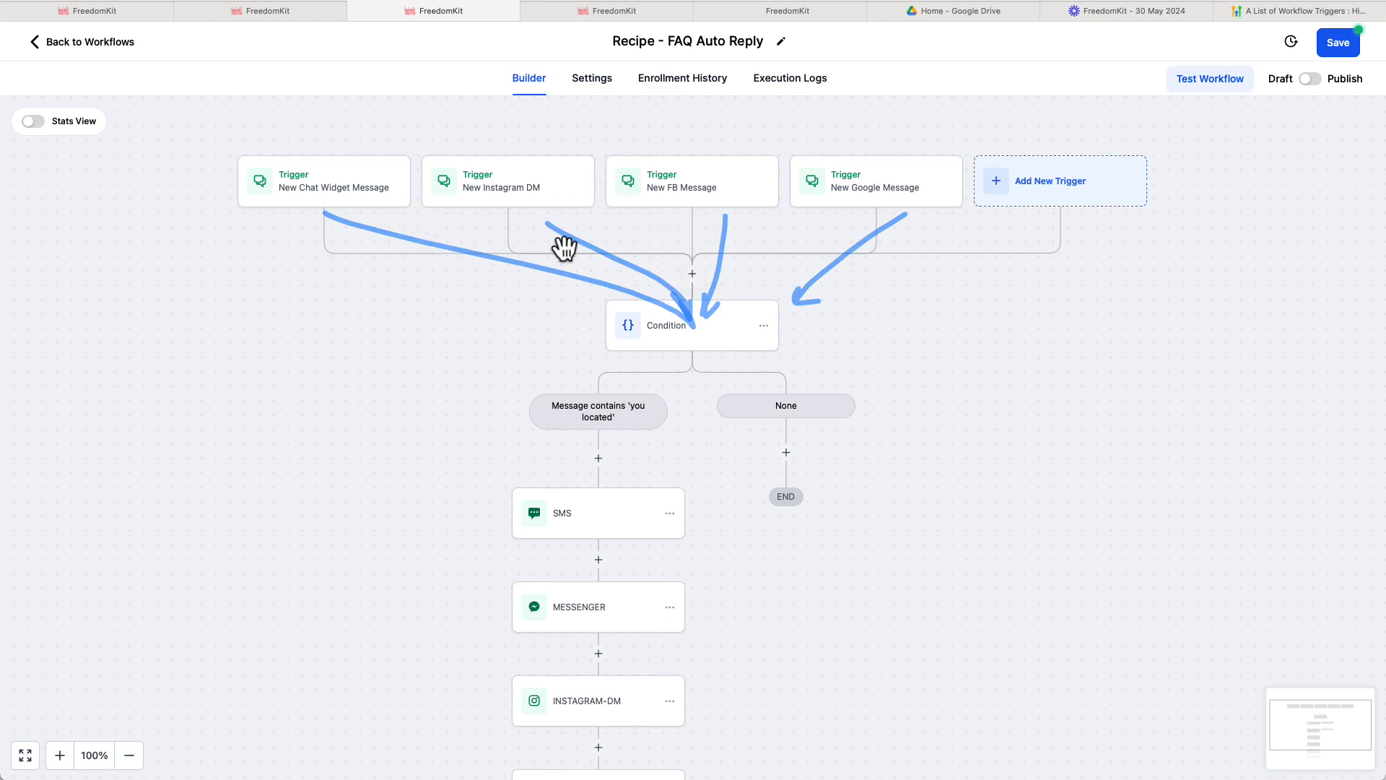
left_click(670, 334)
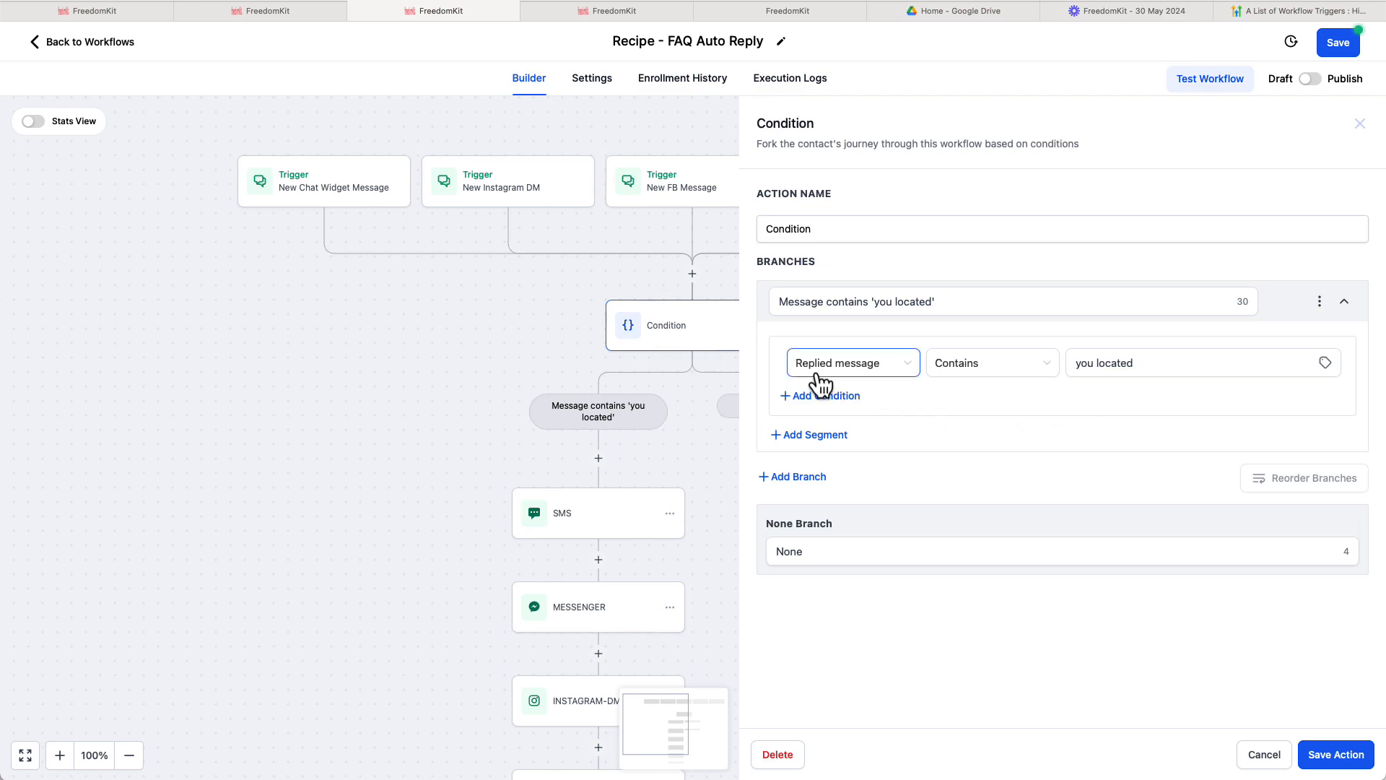
mouse_move(1161, 340)
left_mouse_down()
mouse_move(1084, 340)
mouse_move(1165, 373)
left_mouse_up()
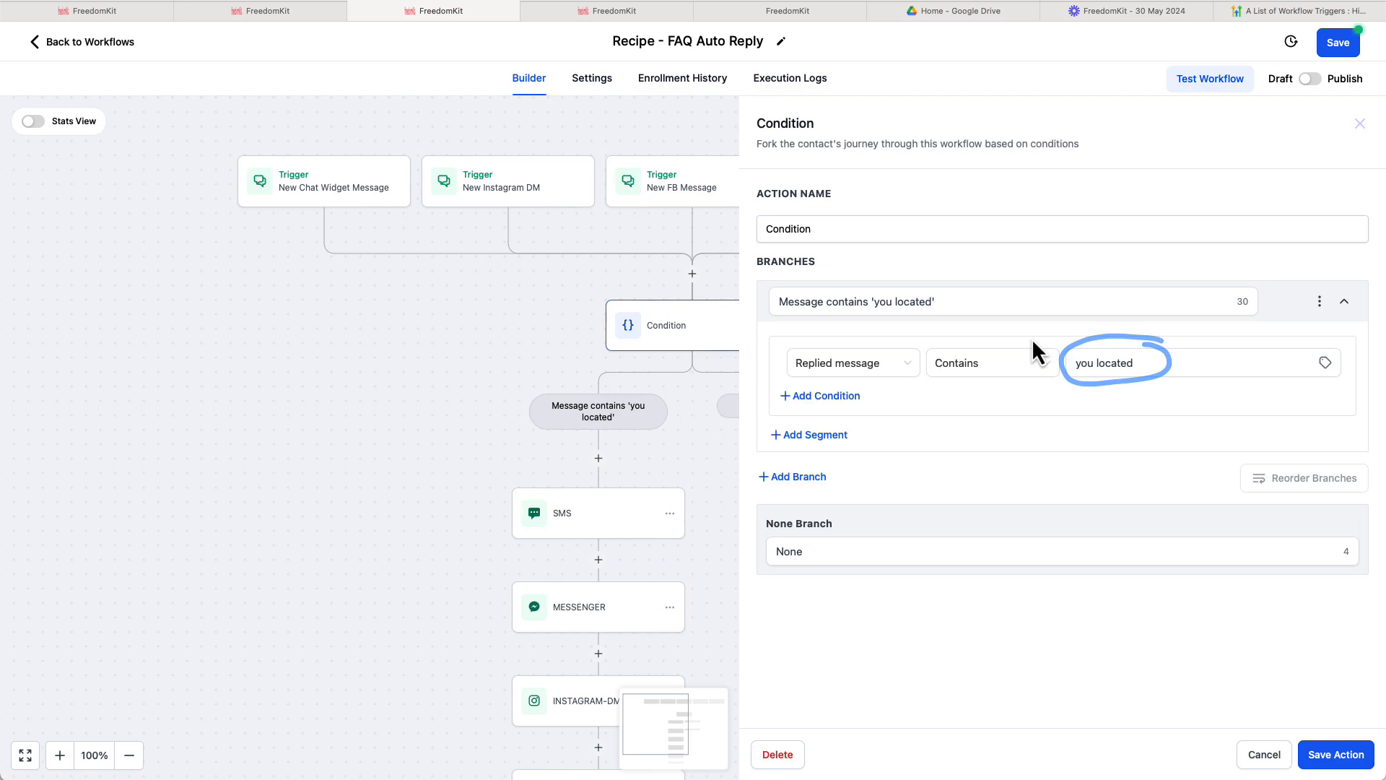
left_click_drag(659, 54, 700, 55)
left_click(460, 470)
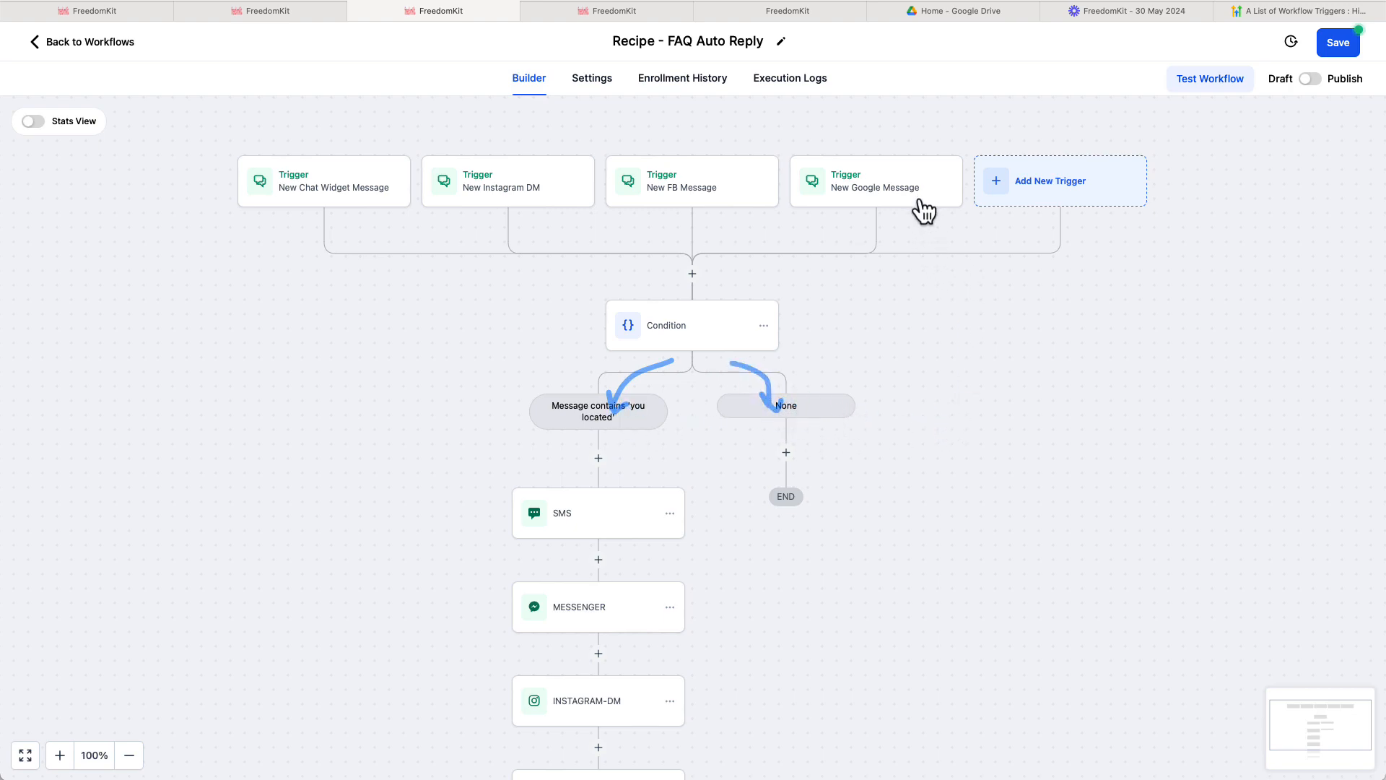
mouse_move(868, 200)
left_mouse_down()
mouse_move(875, 240)
mouse_move(713, 246)
left_mouse_up()
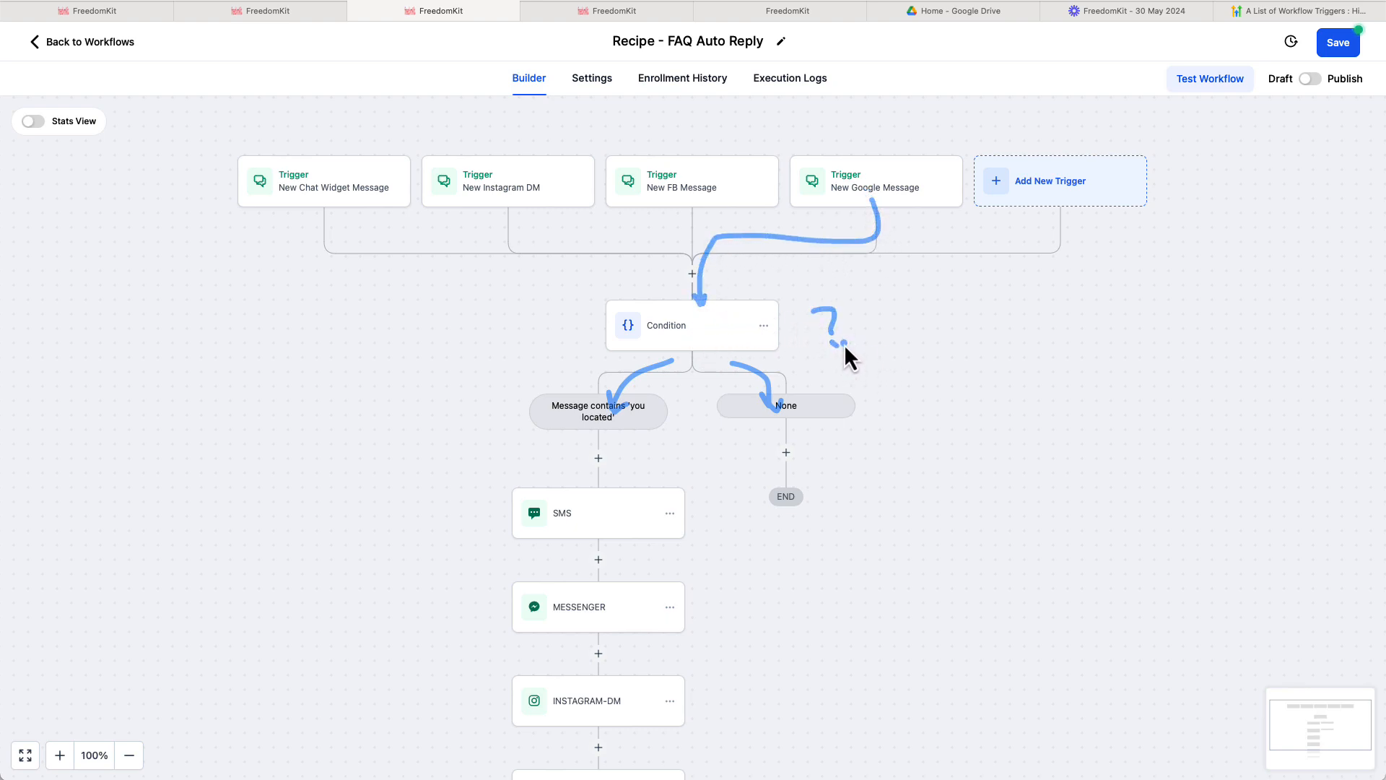
Step: Examine how the four message triggers pass through the Condition to the SMS, Messenger, Instagram and Google reply actions
left_click_drag(771, 333, 844, 439)
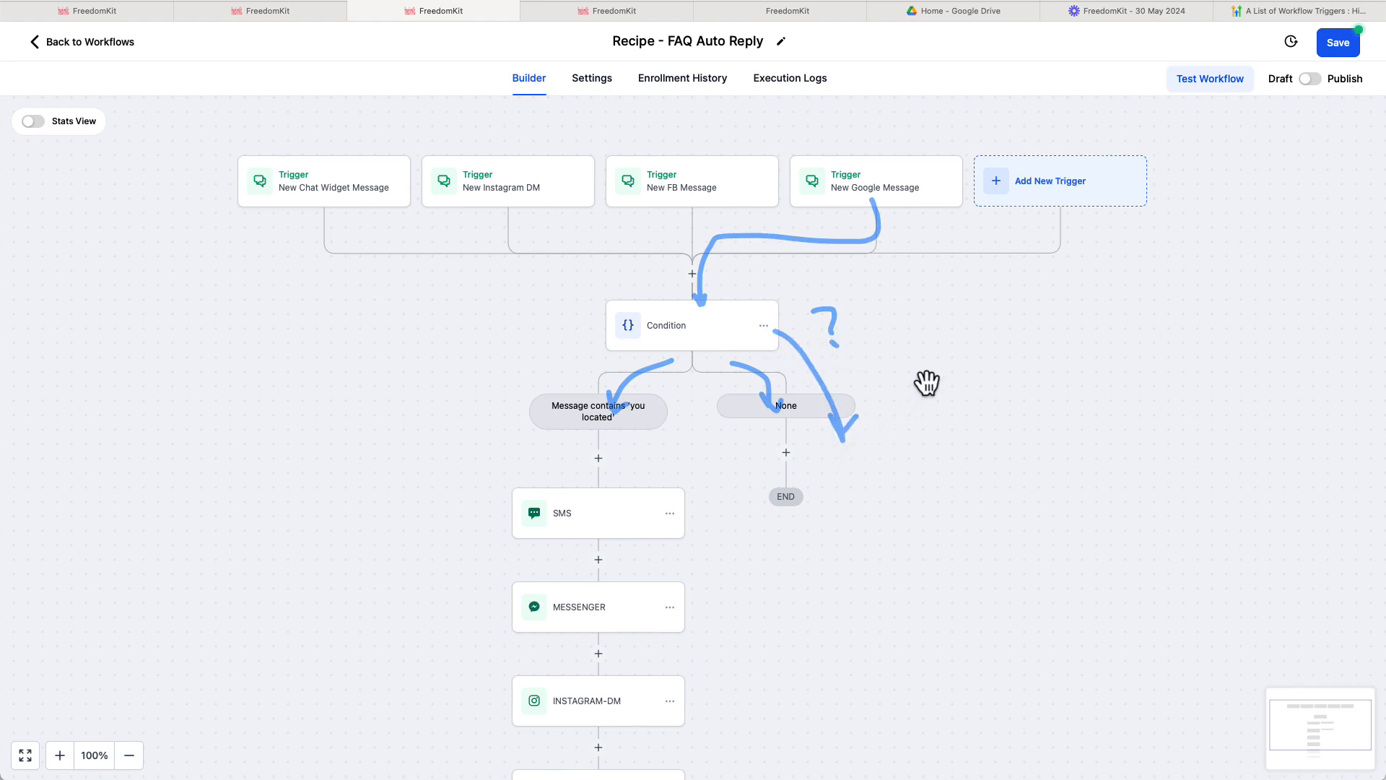
left_click_drag(910, 405, 930, 400)
scroll(984, 430, "down", 3)
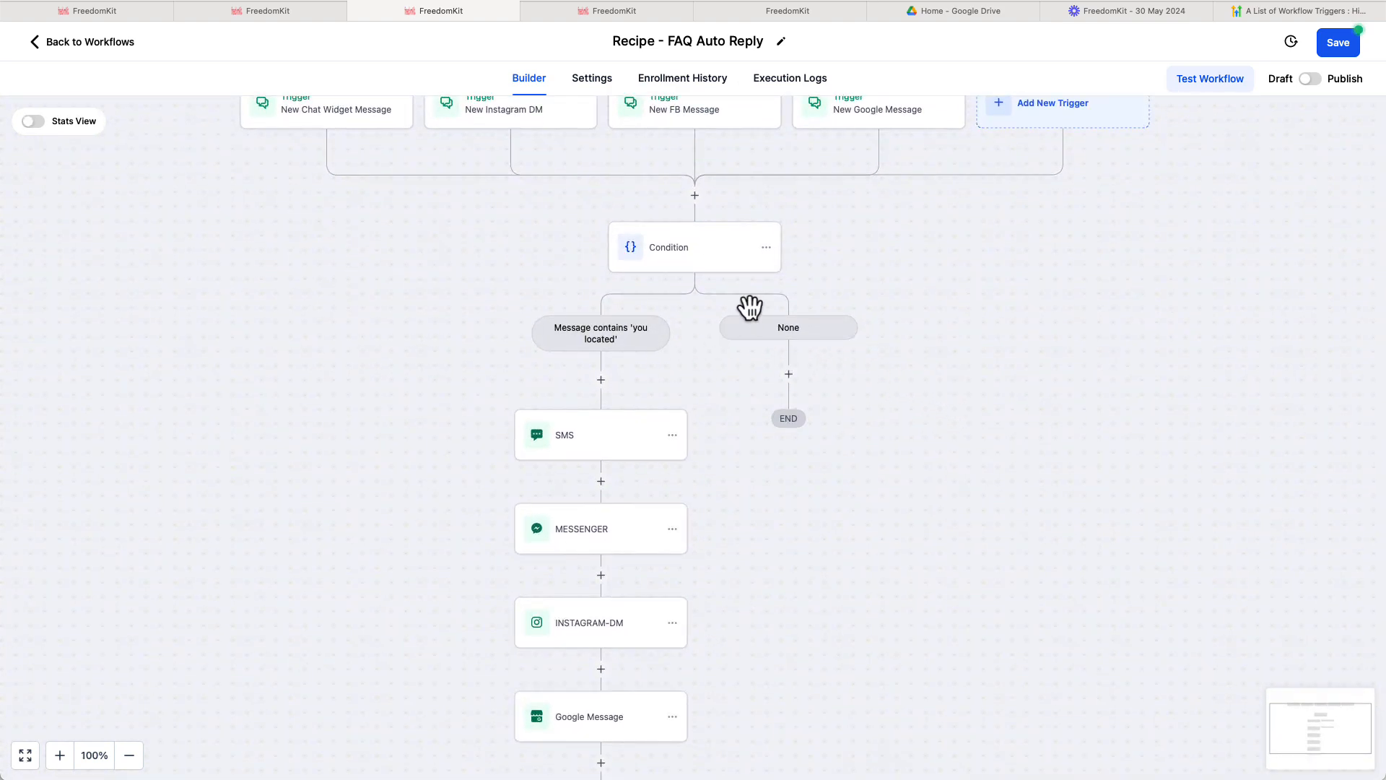
scroll(465, 341, "down", 3)
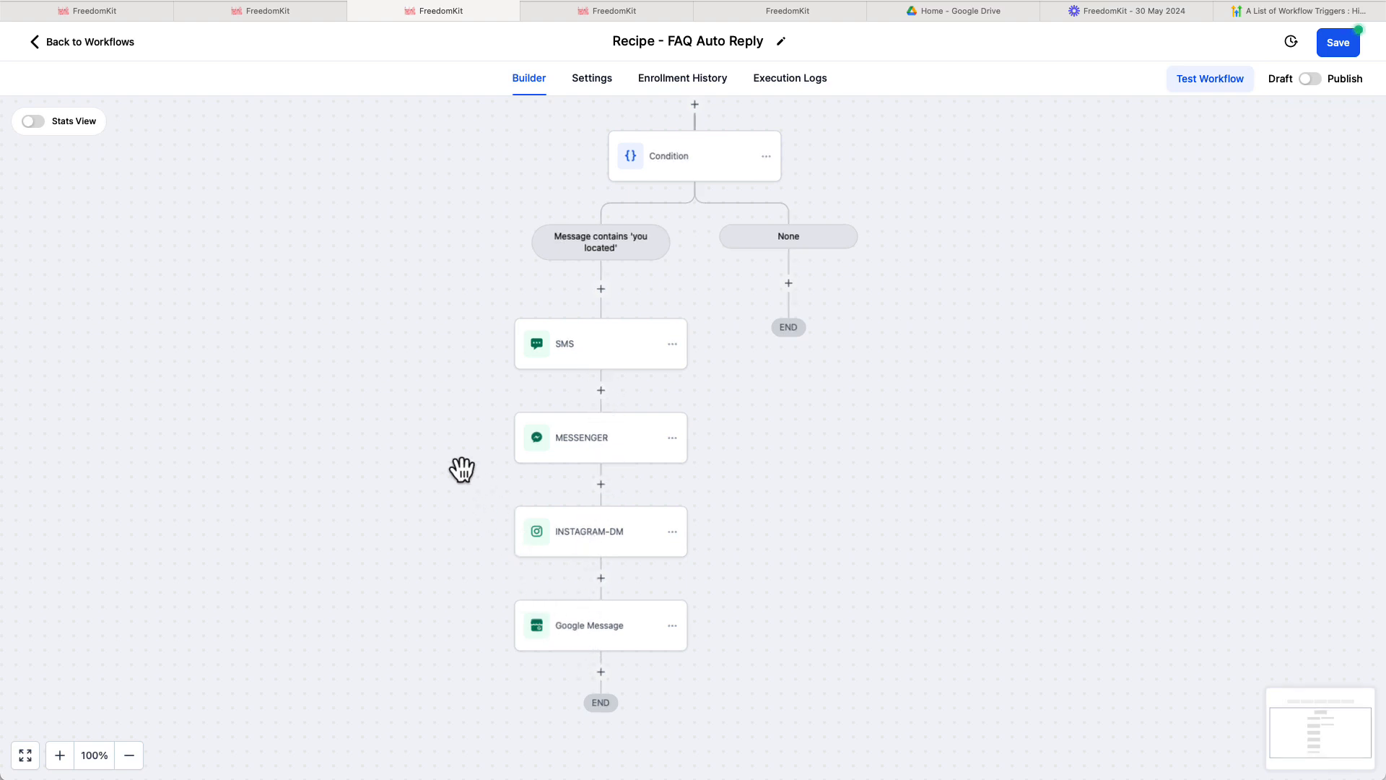
scroll(484, 345, "up", 4)
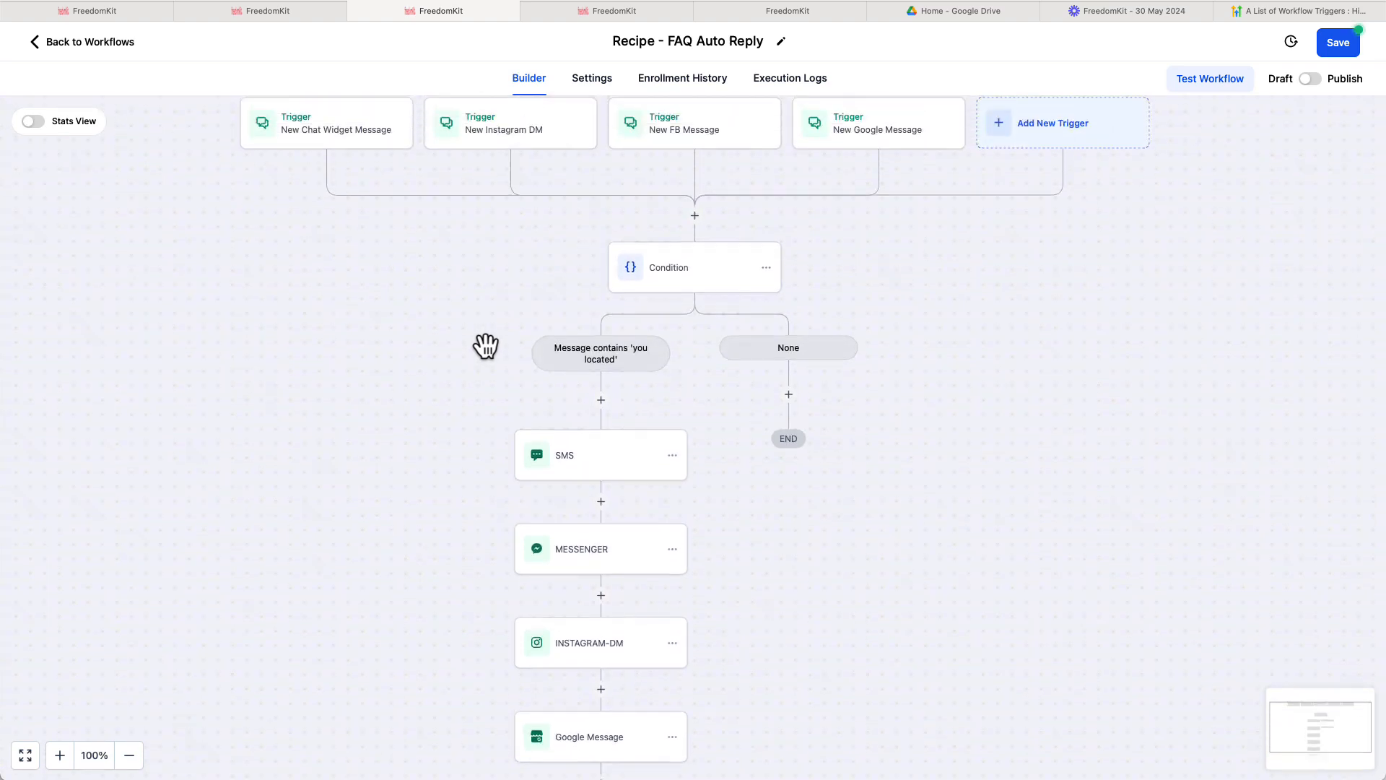
left_click_drag(336, 334, 586, 410)
left_click_drag(570, 346, 627, 399)
left_click_drag(676, 344, 677, 375)
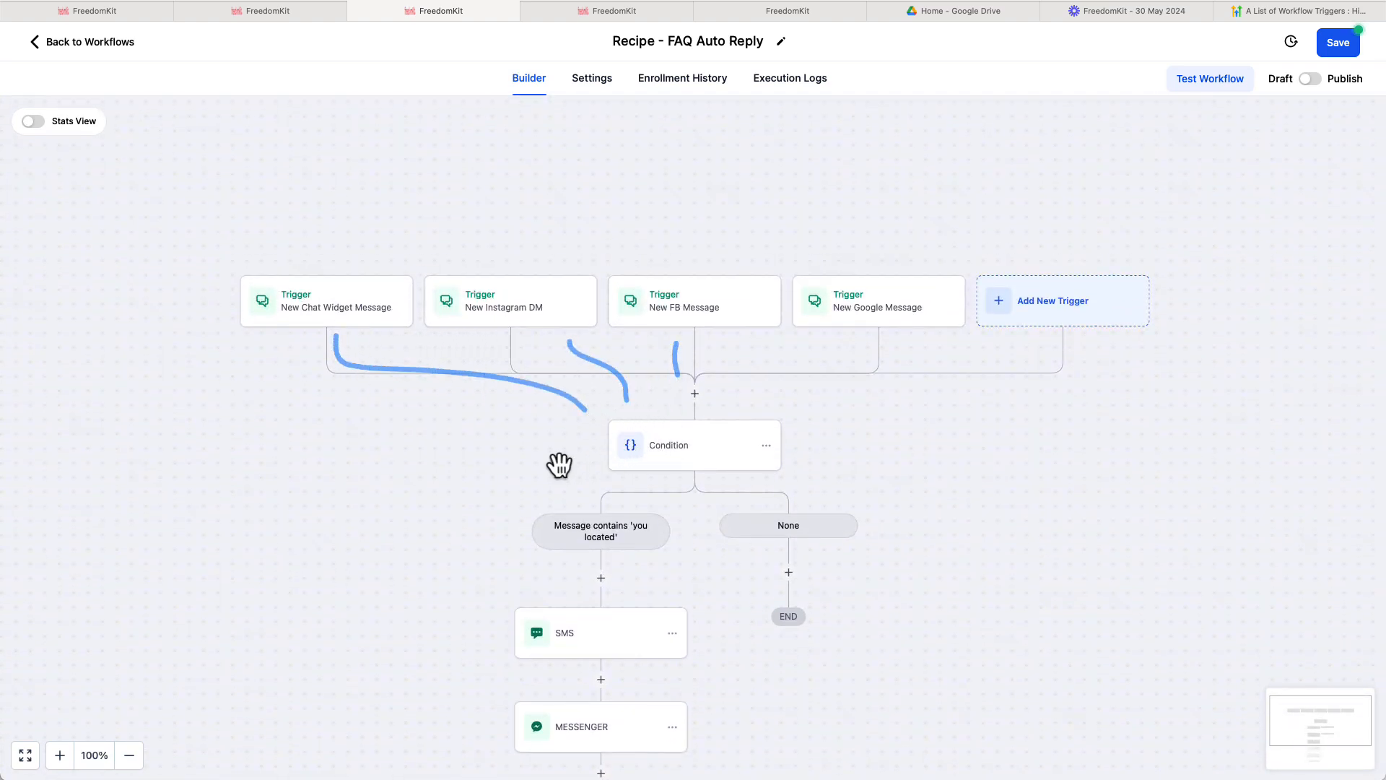
scroll(521, 482, "down", 3)
scroll(609, 537, "down", 1)
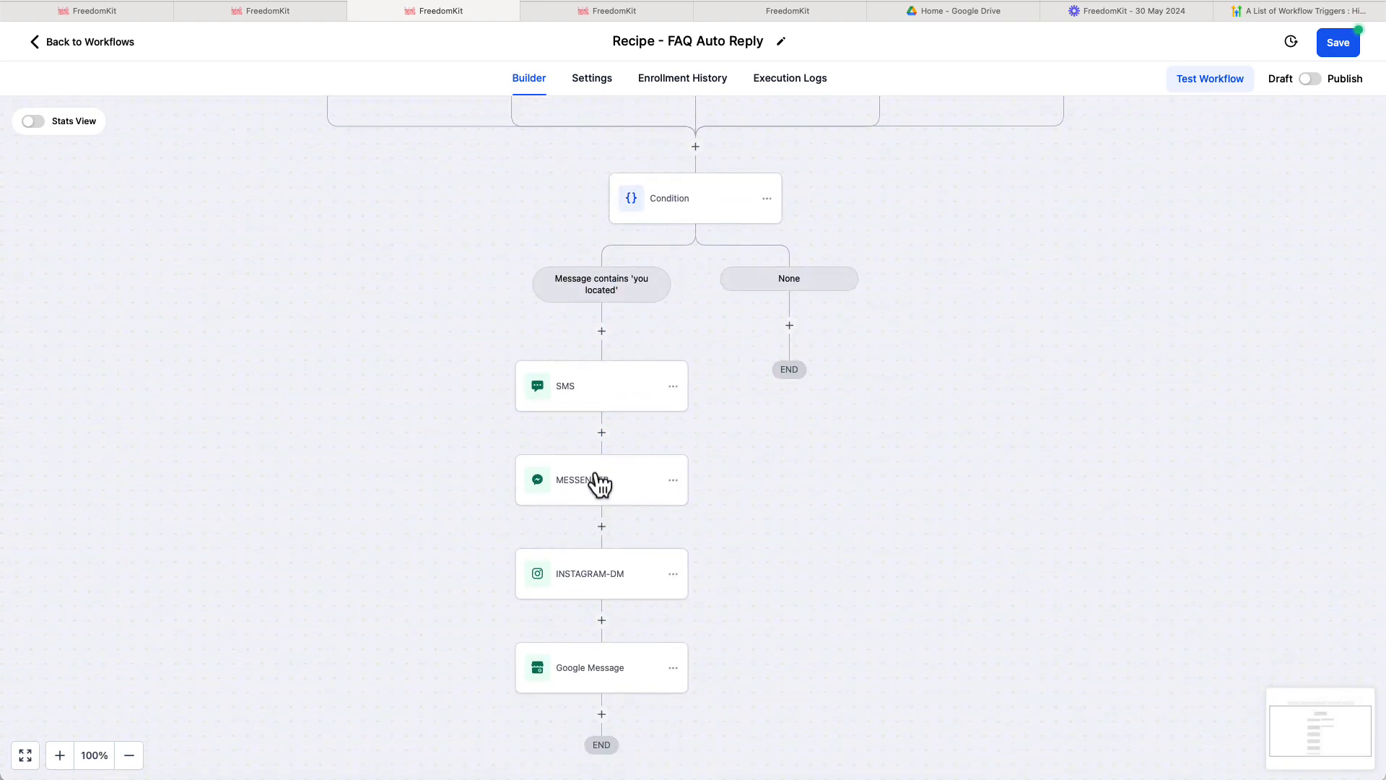
scroll(593, 419, "up", 2)
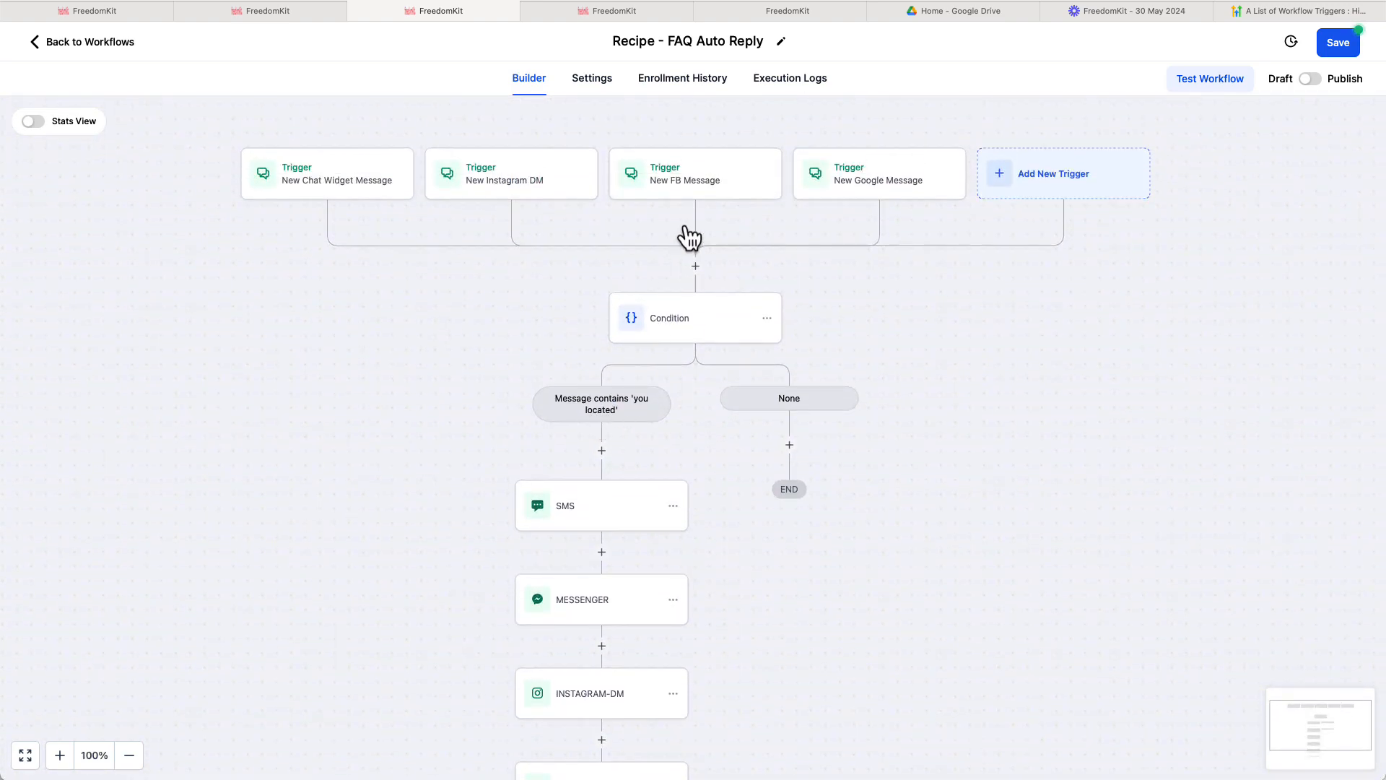
Step: Open the INSTAGRAM-DM reply action to read its location message, then close it without changes
left_click(504, 179)
left_click(488, 343)
scroll(489, 352, "down", 2)
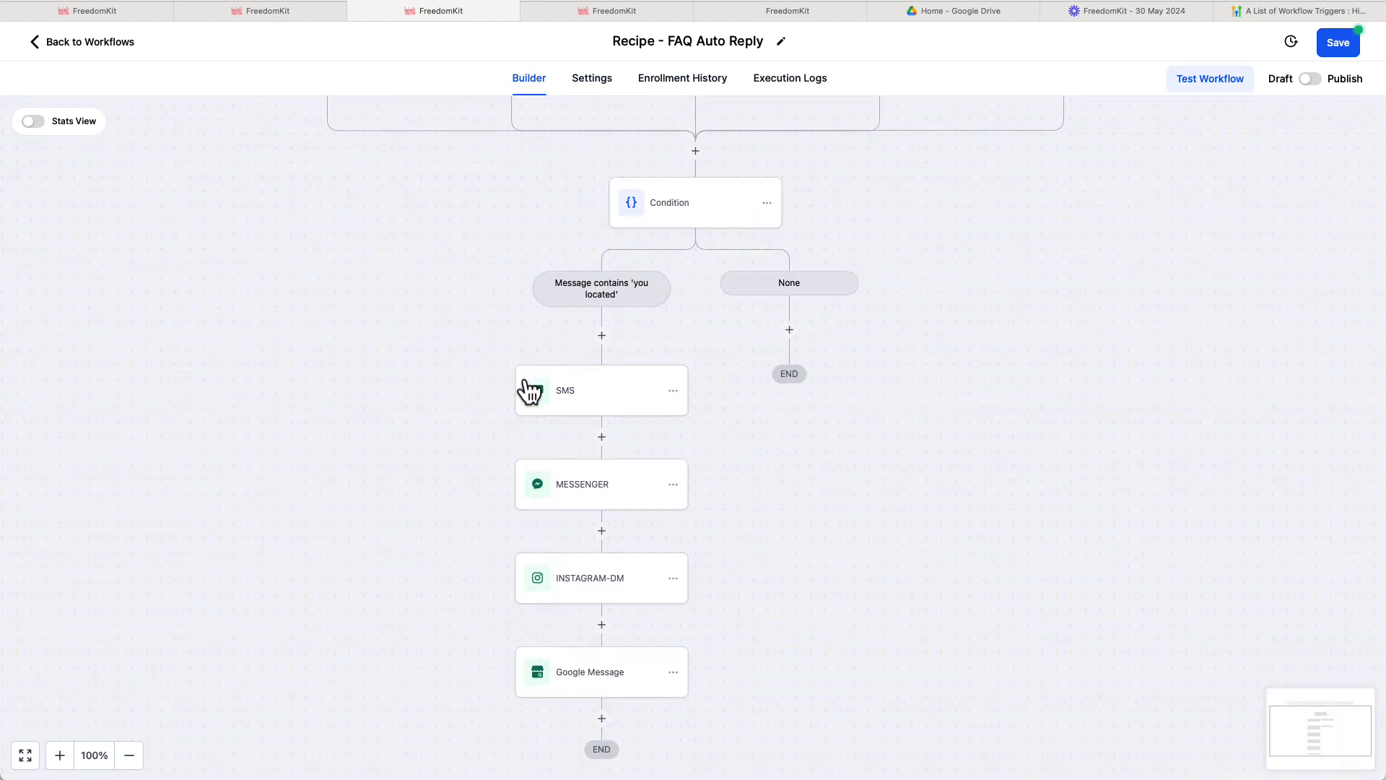
scroll(577, 448, "down", 1)
left_click(612, 514)
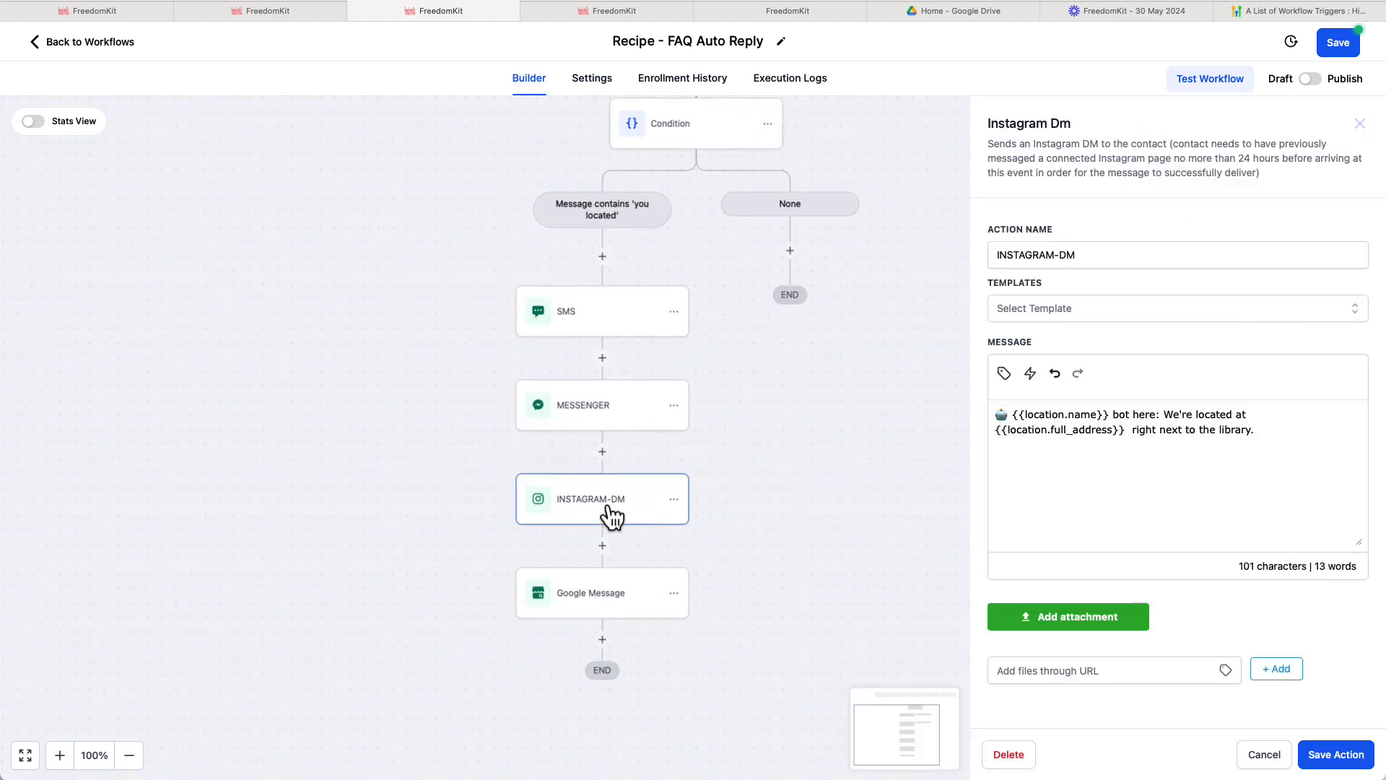
mouse_move(972, 404)
left_mouse_down()
mouse_move(1274, 463)
mouse_move(1075, 405)
left_mouse_up()
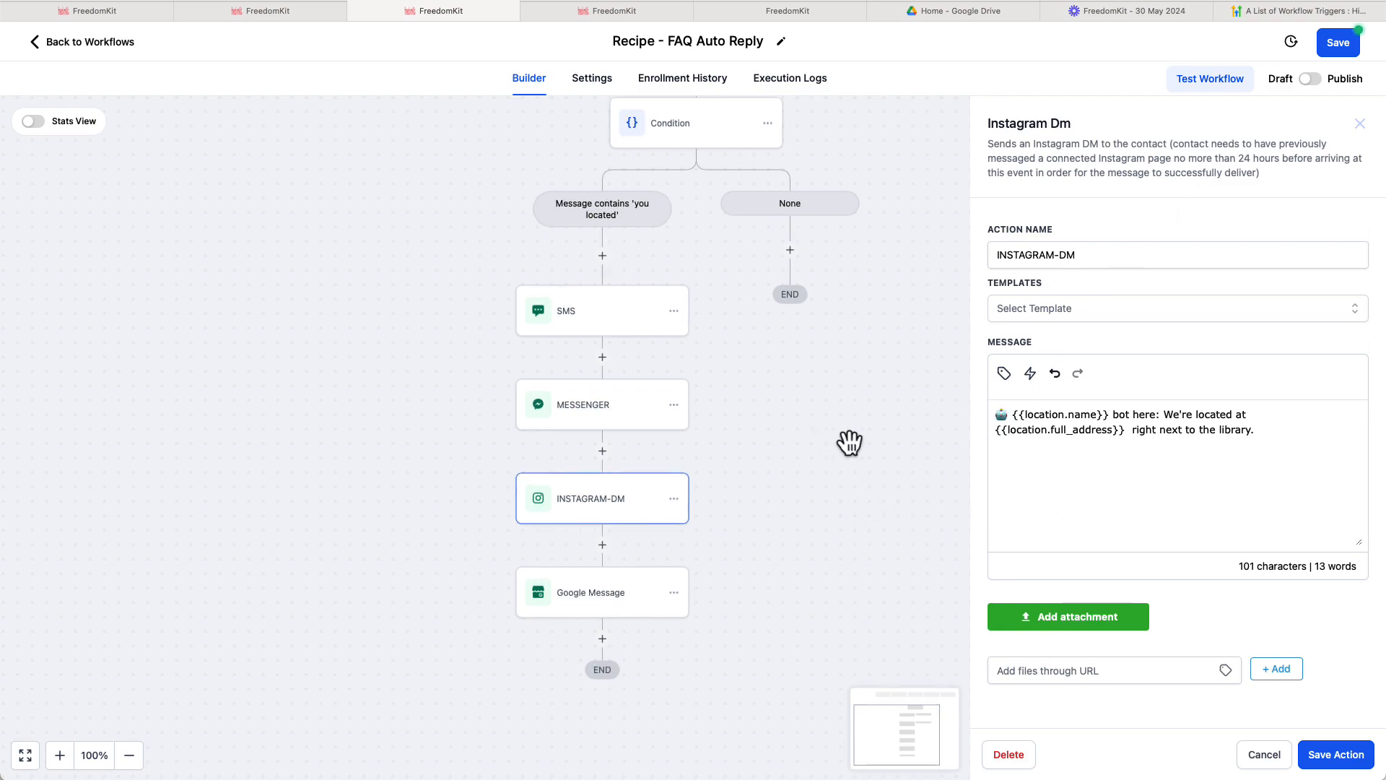
left_click(1256, 753)
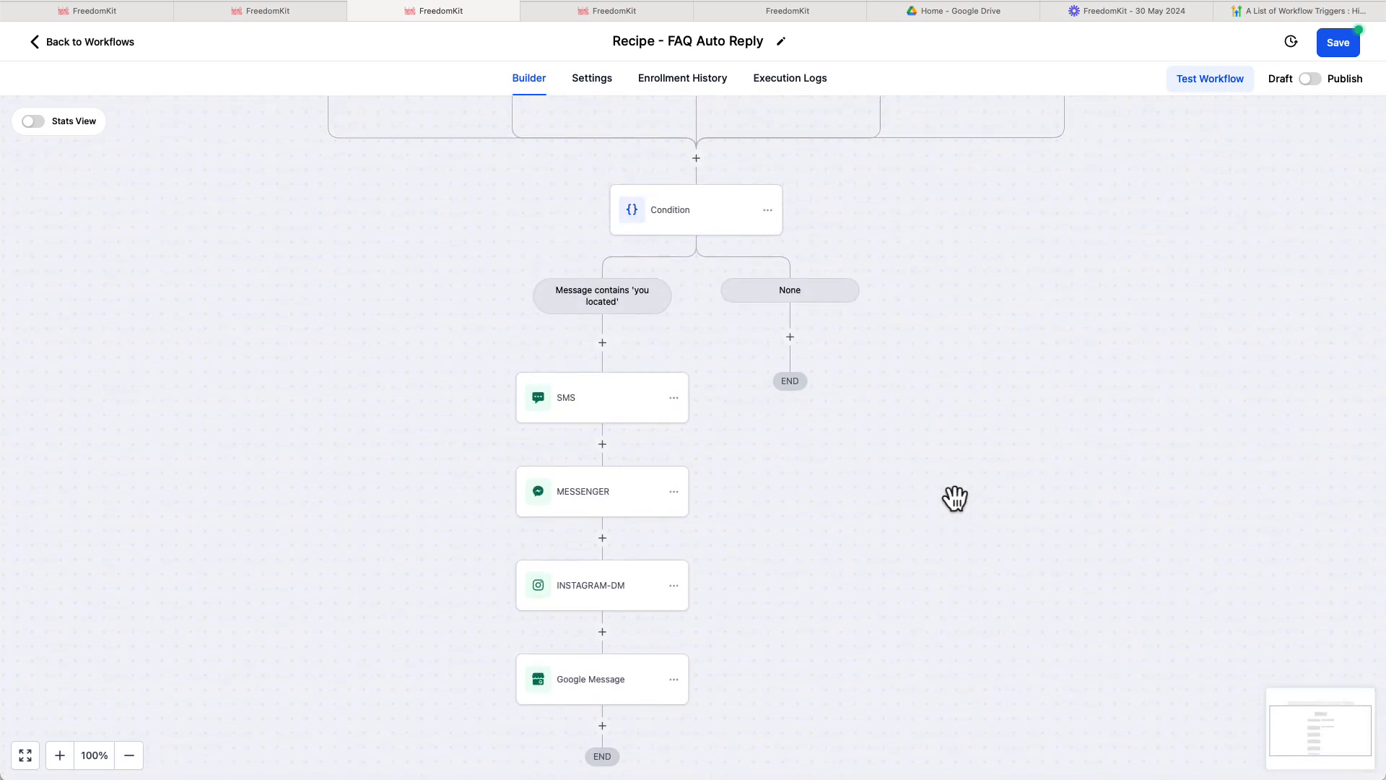
Step: Add a second branch to the Condition action and base its rule on the contact reply's Replied message
scroll(960, 494, "up", 3)
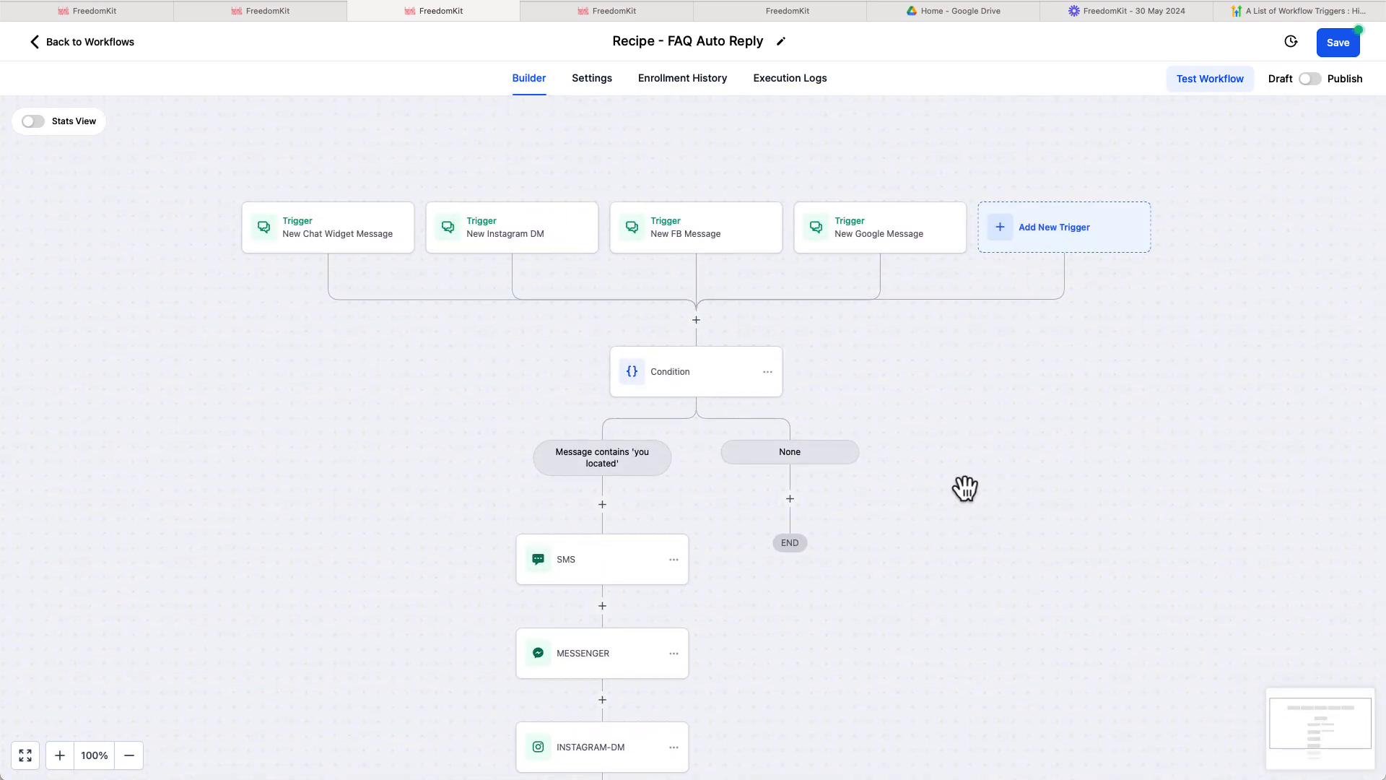
left_click(715, 390)
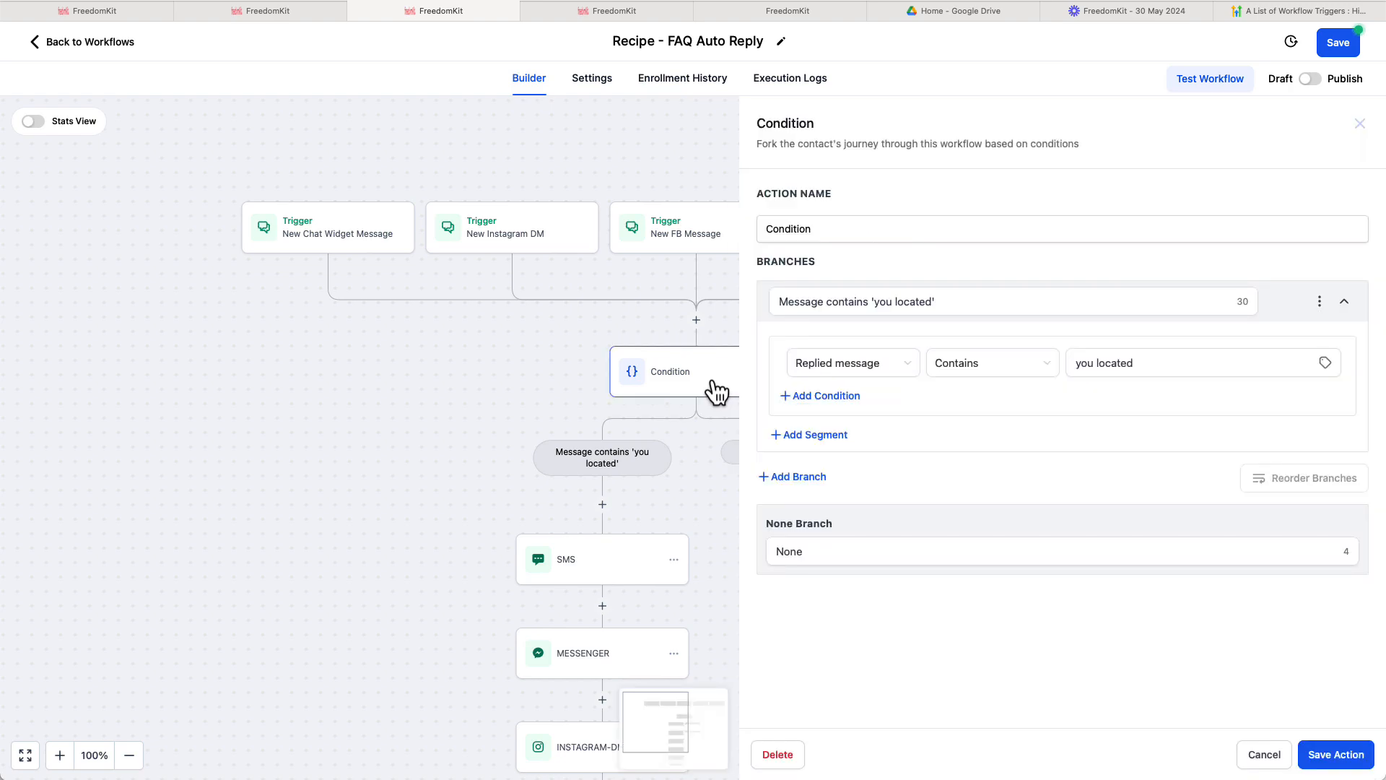
left_click(798, 477)
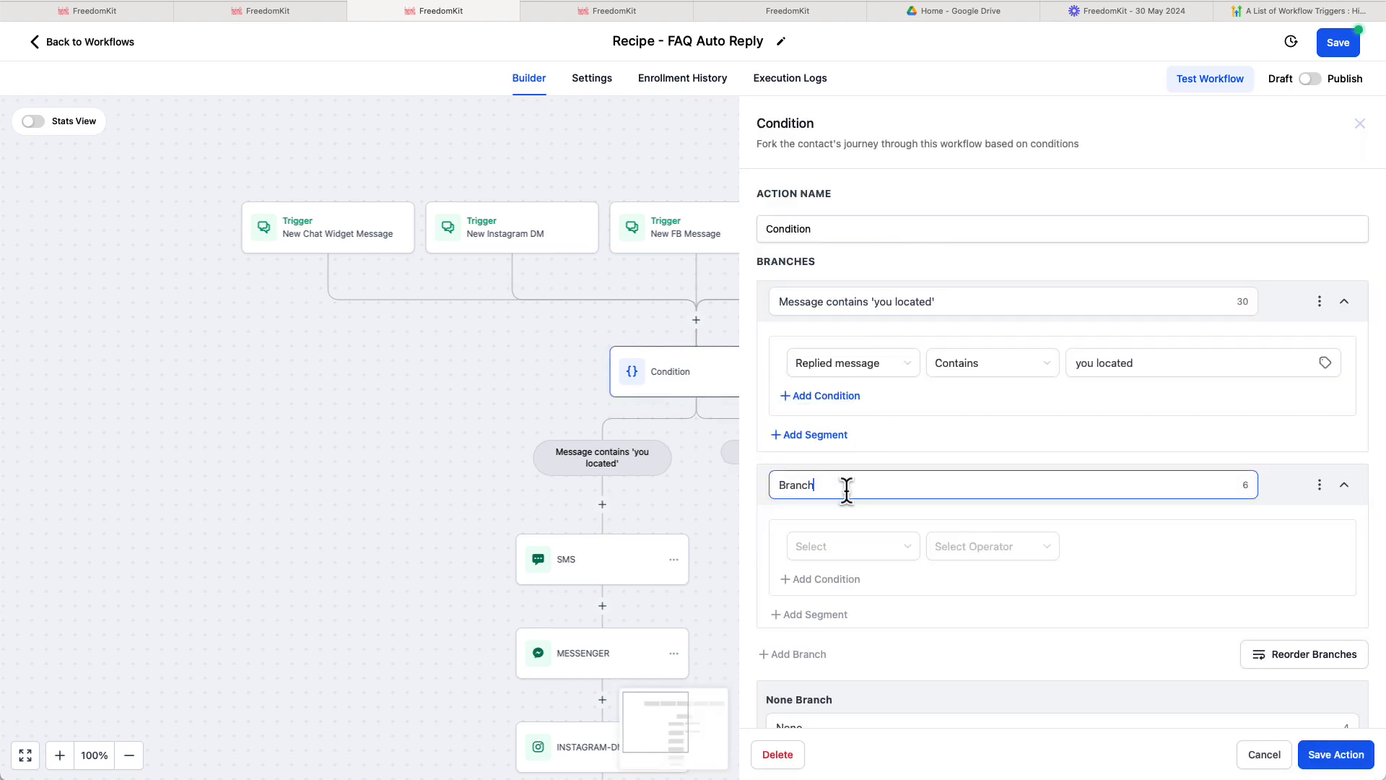
left_click(853, 551)
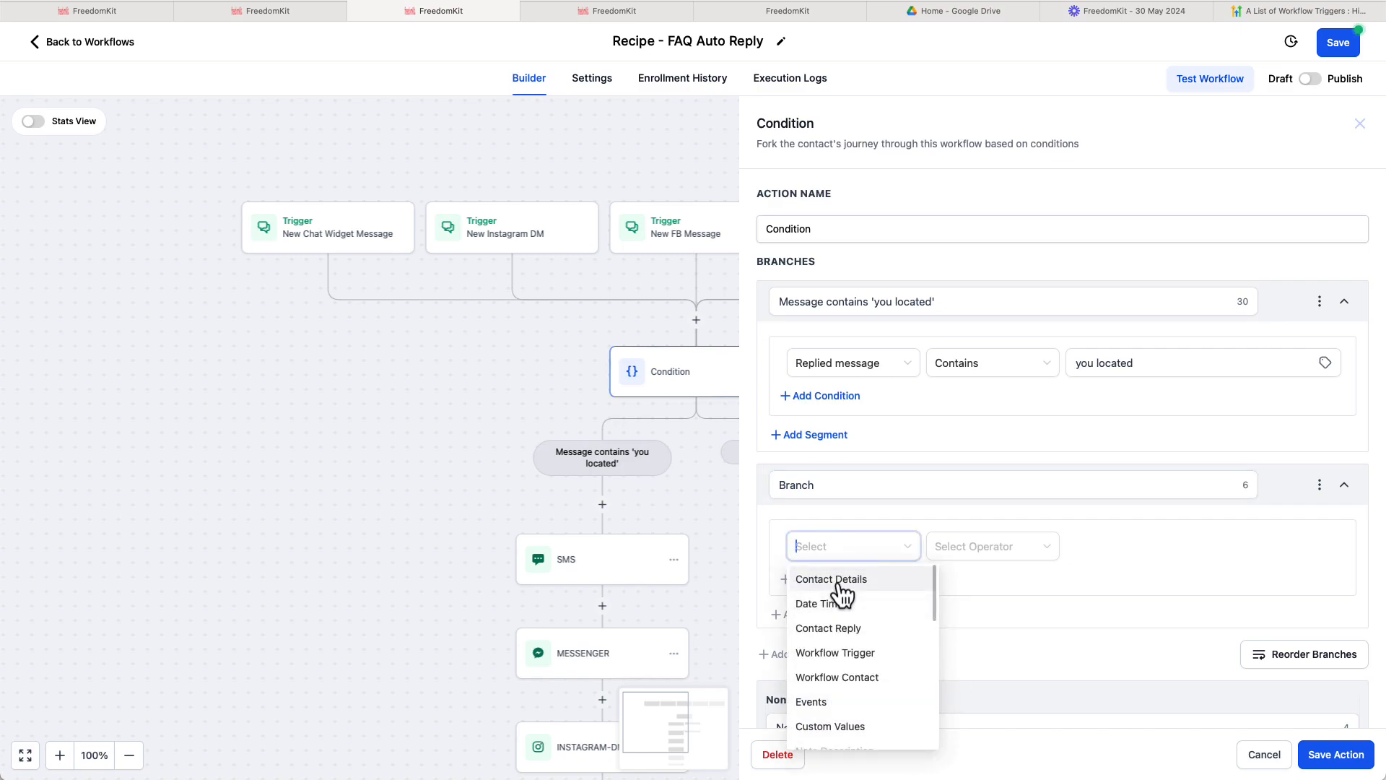
type("re")
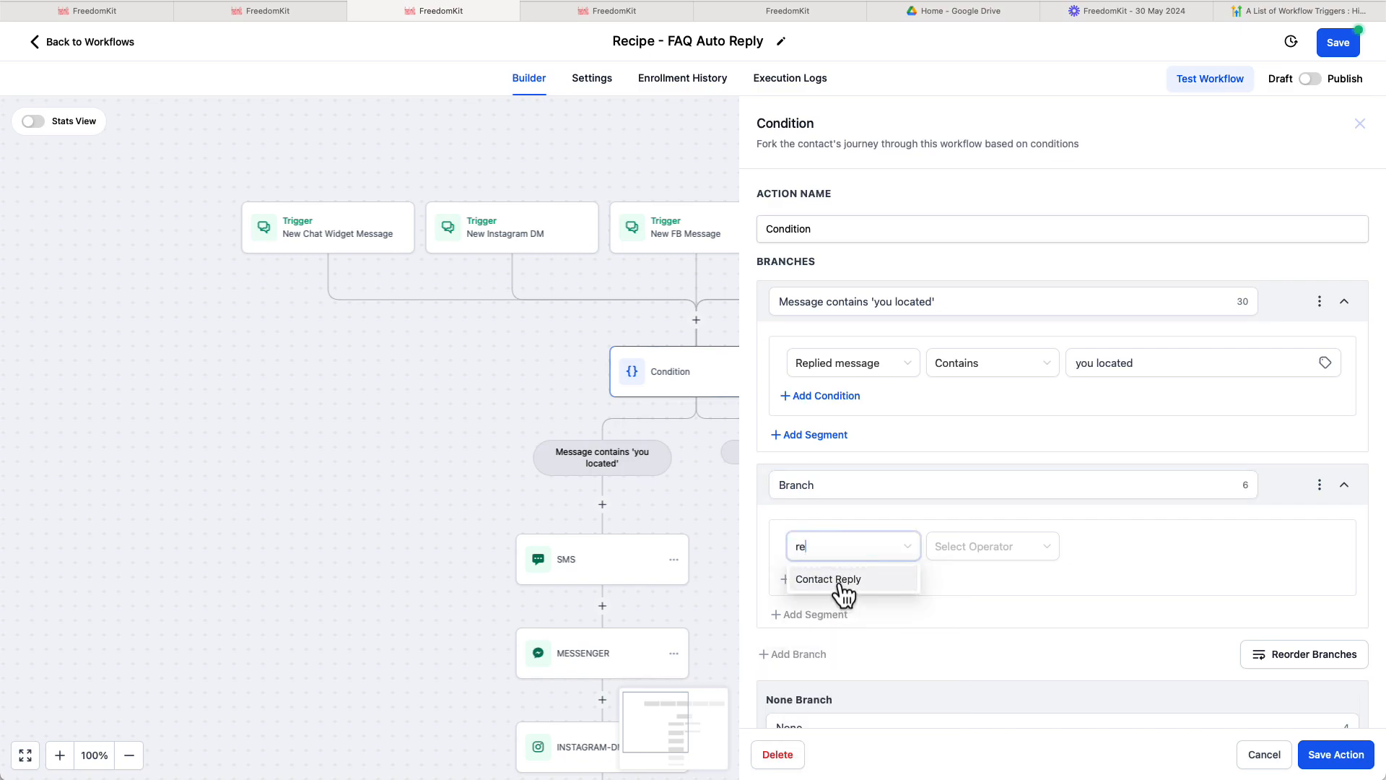
left_click(881, 585)
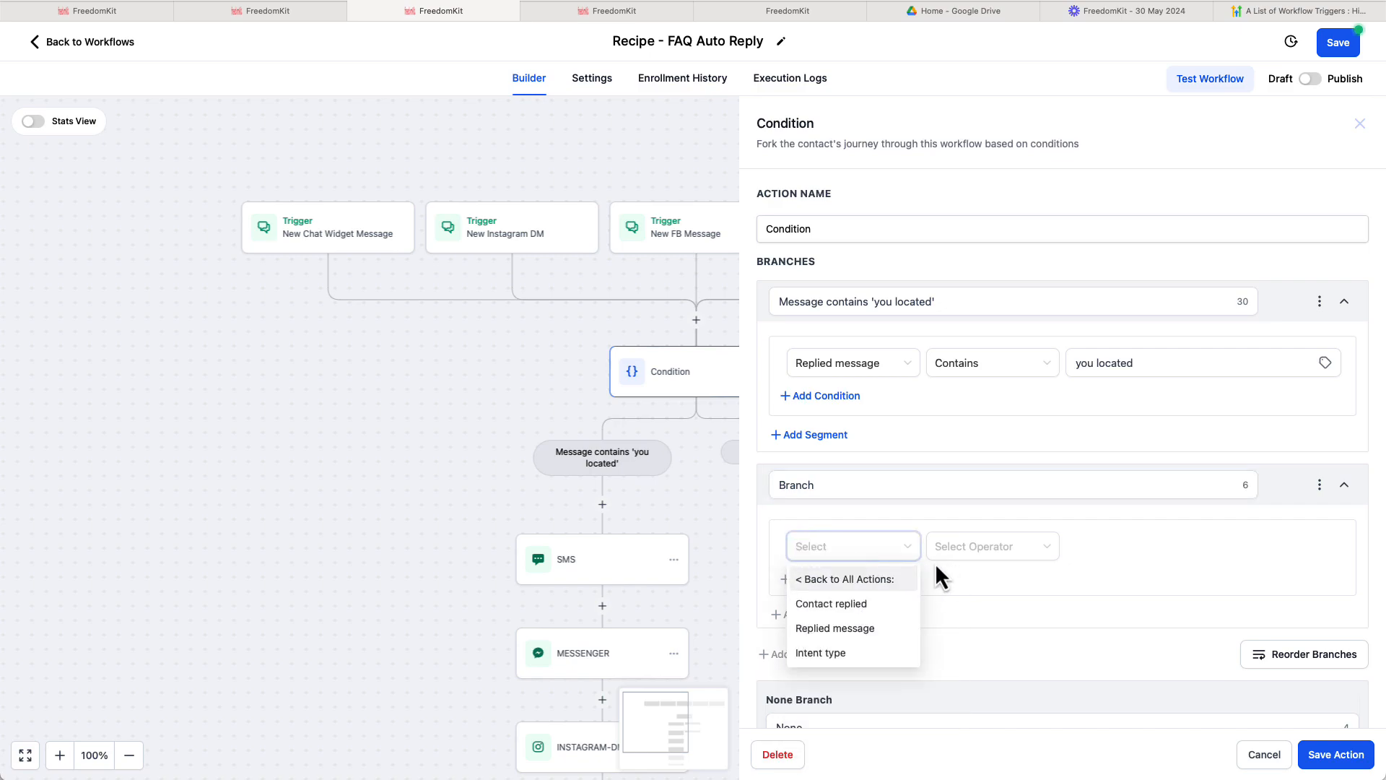
left_click(854, 631)
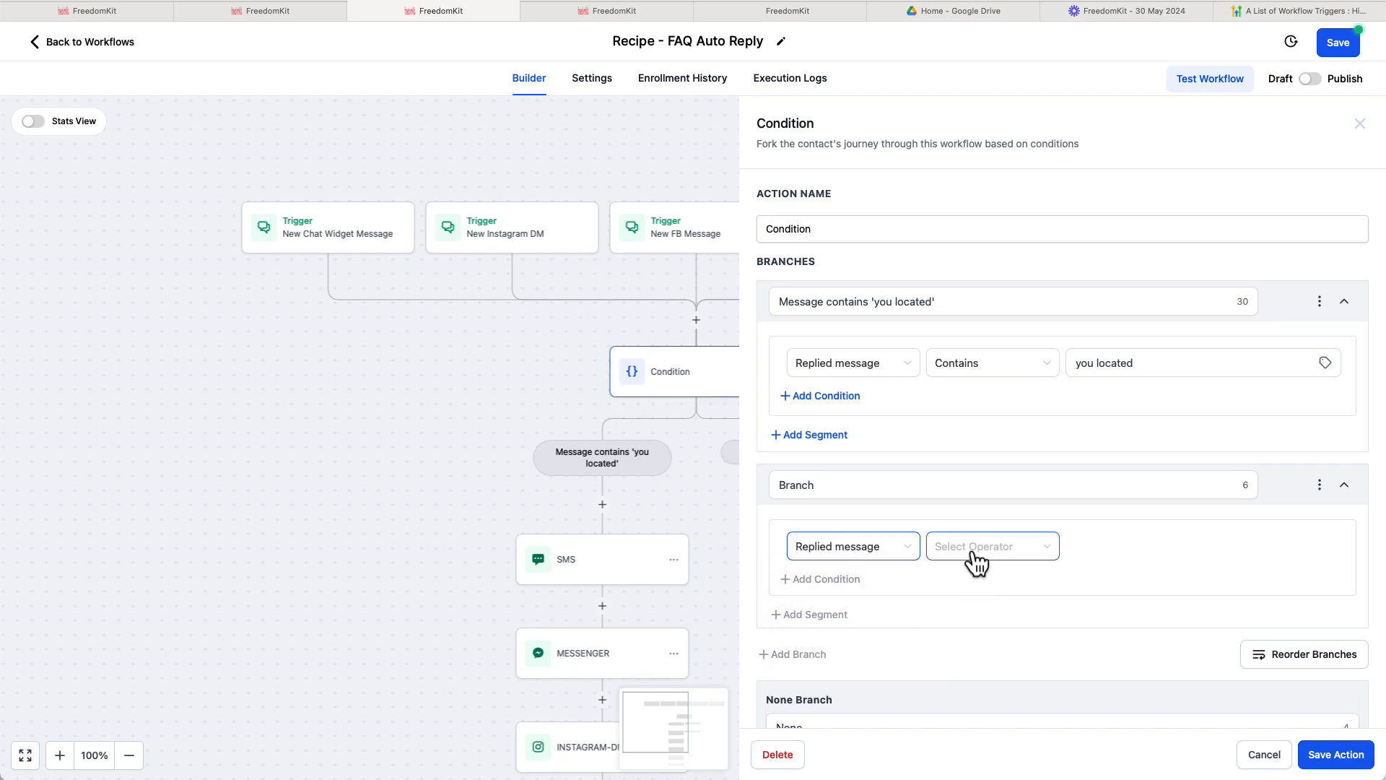
Step: Set the new branch's rule to Contains "hours" and save the Condition action
left_click(978, 560)
left_click(966, 629)
left_click(1102, 546)
type("hours")
left_click(1102, 575)
scroll(1111, 581, "down", 1)
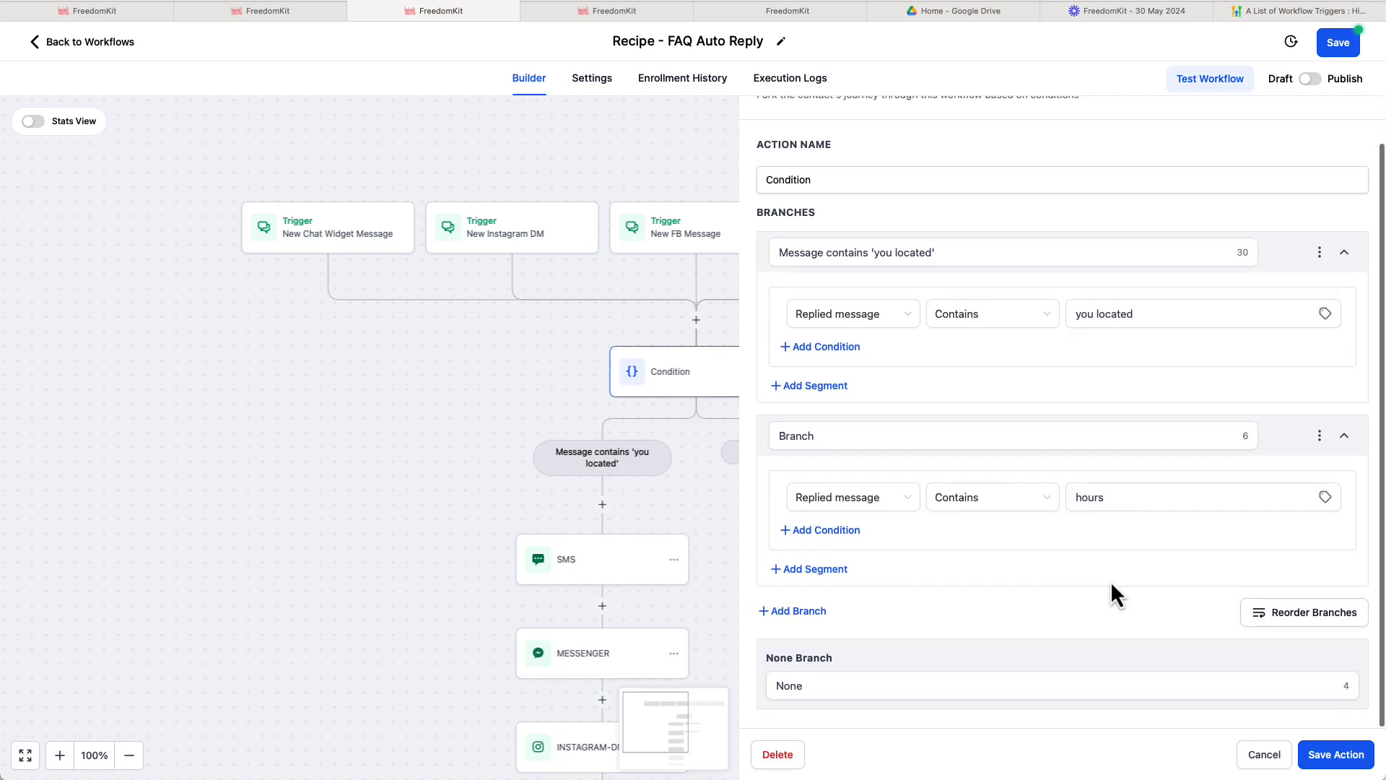
left_click(1335, 755)
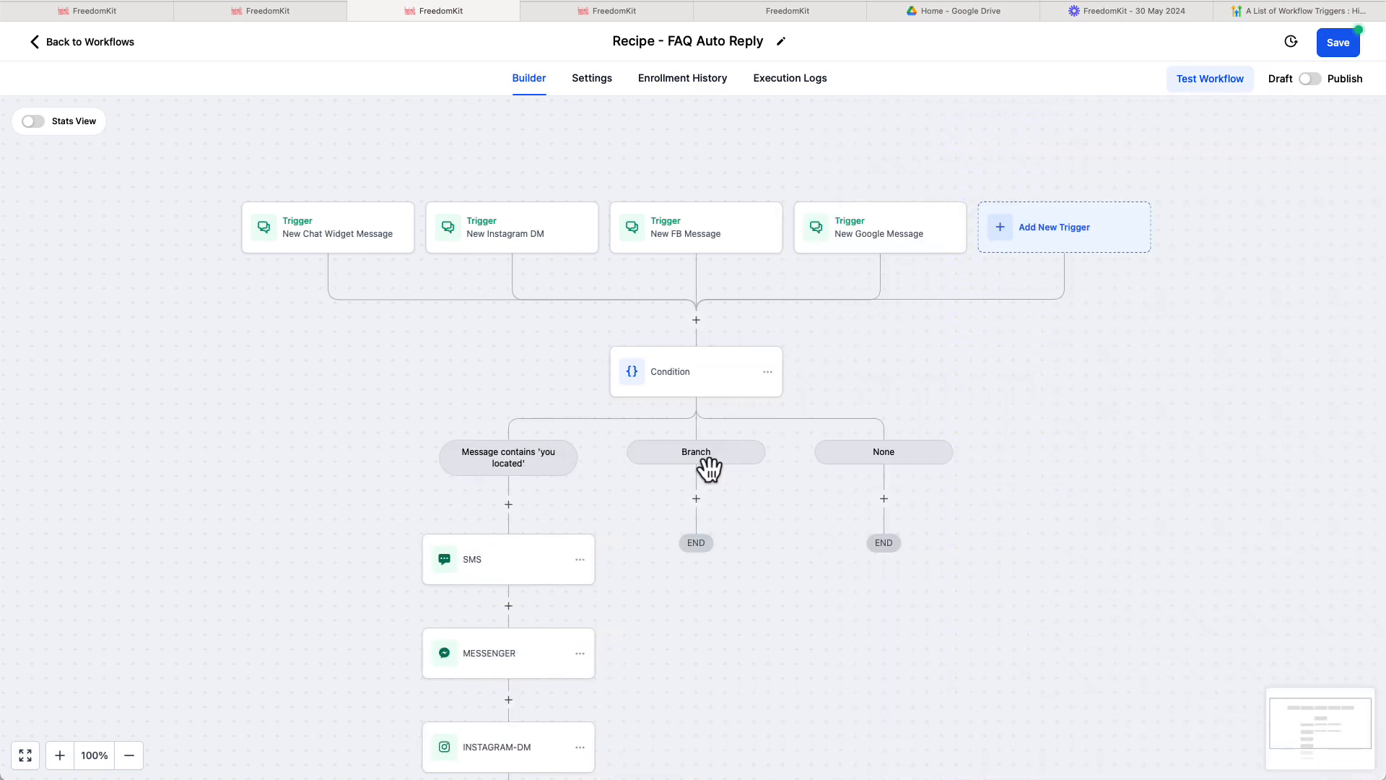
Step: Rename the new Condition branch to "Message contains 'hours'" and save the action
left_click(704, 386)
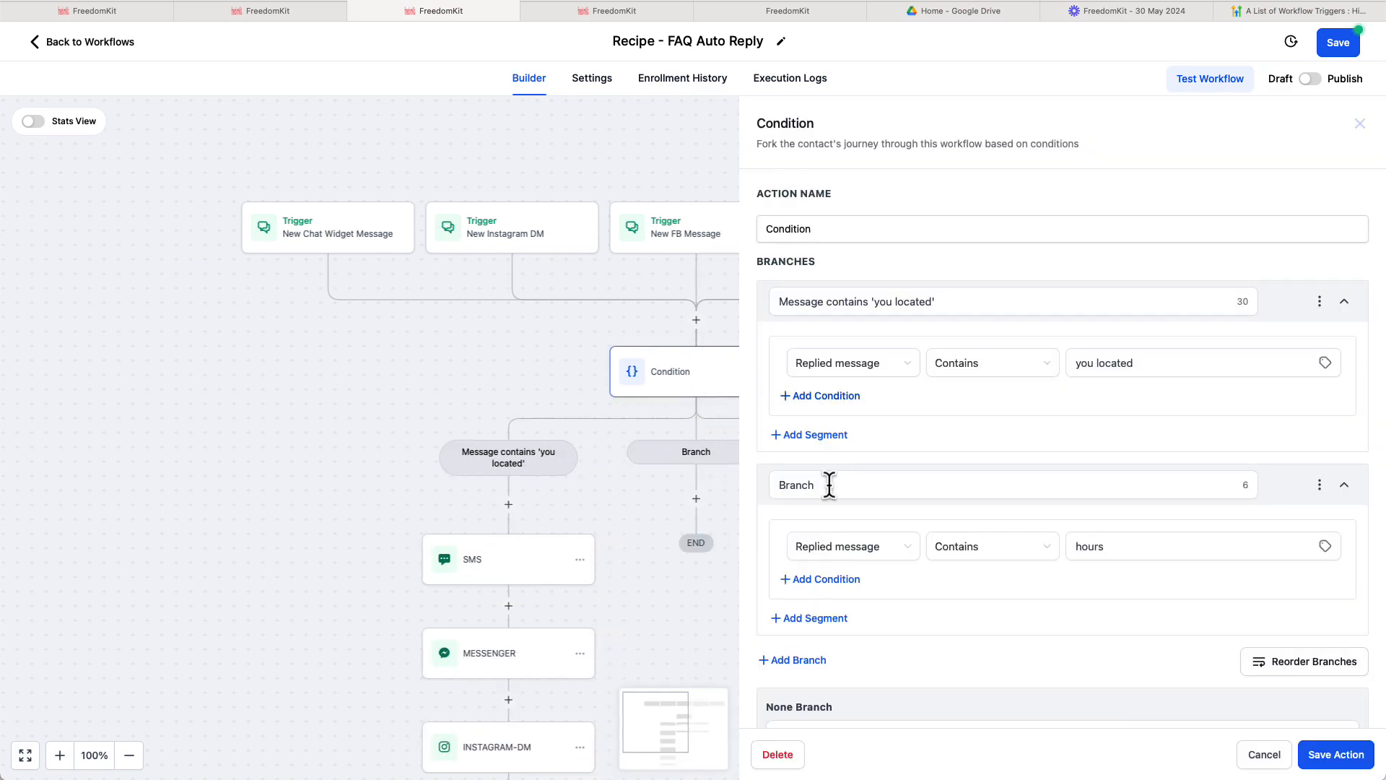
left_click_drag(781, 302, 935, 304)
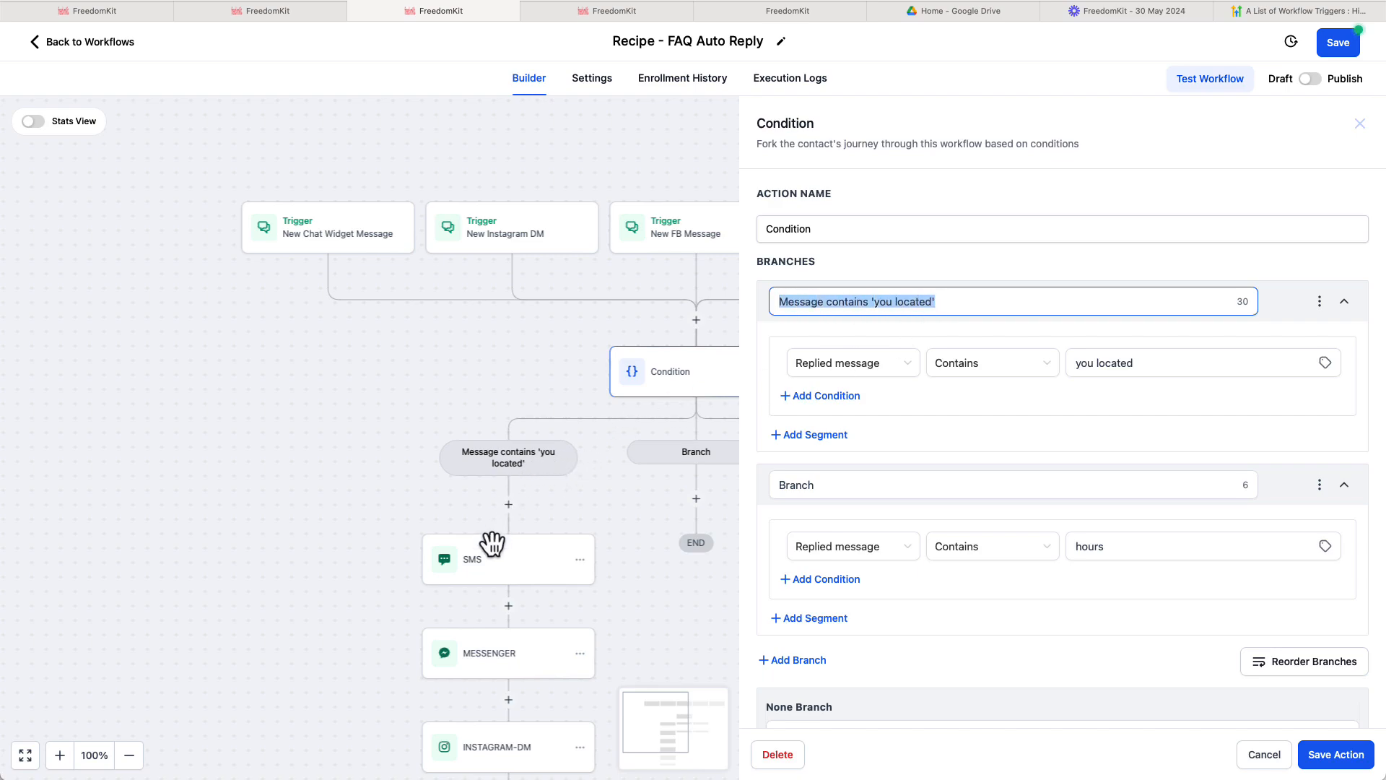
double_click(841, 485)
type("Message contains 'hours")
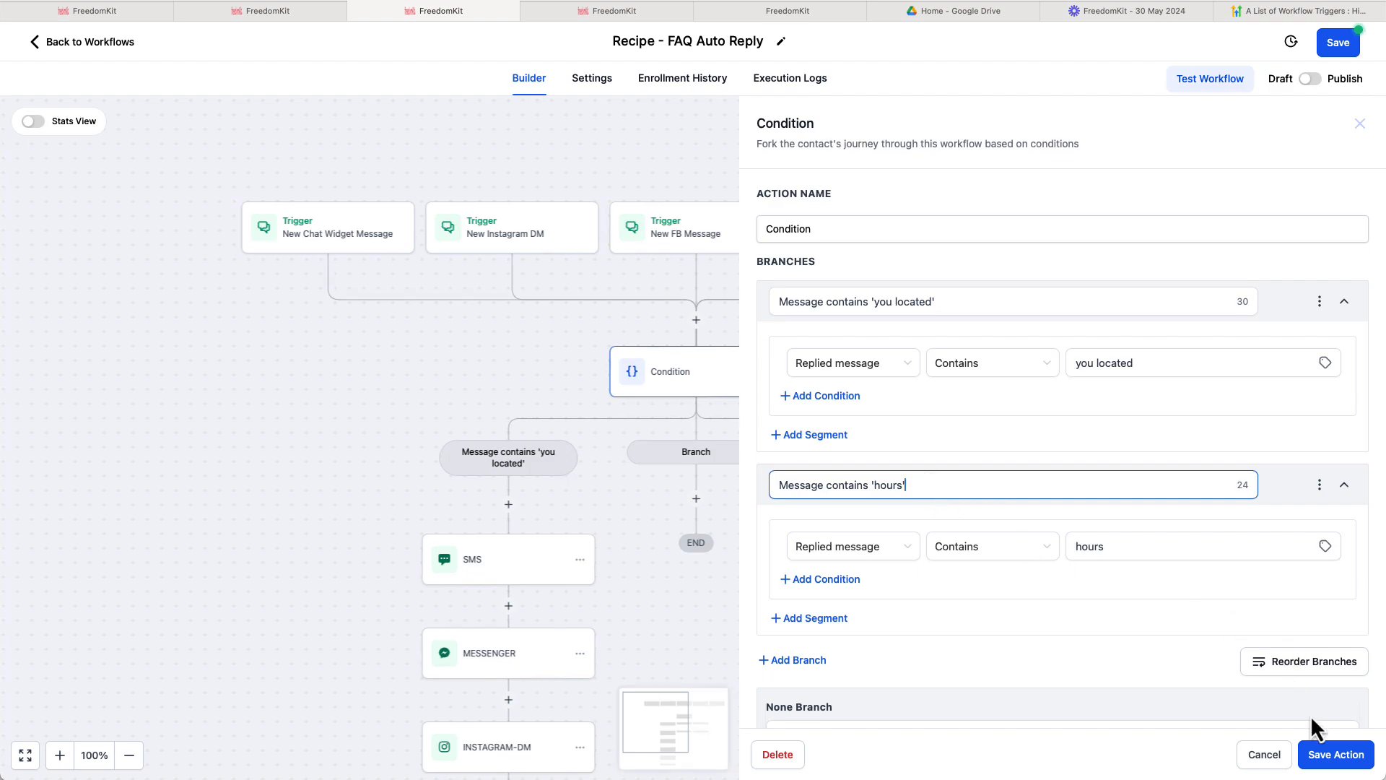
left_click(1336, 754)
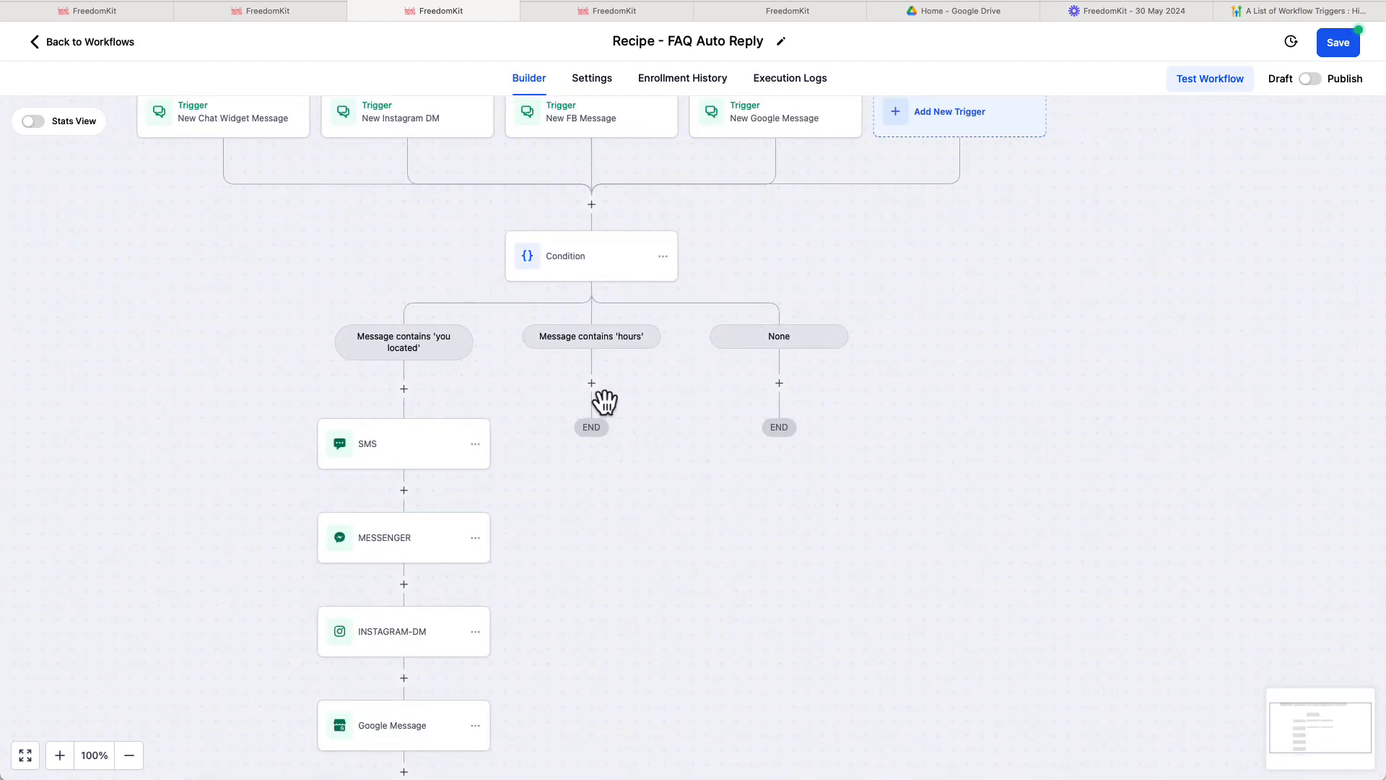
Step: Copy the SMS action from the 'you located' branch into the "Message contains 'hours'" branch
left_click(476, 444)
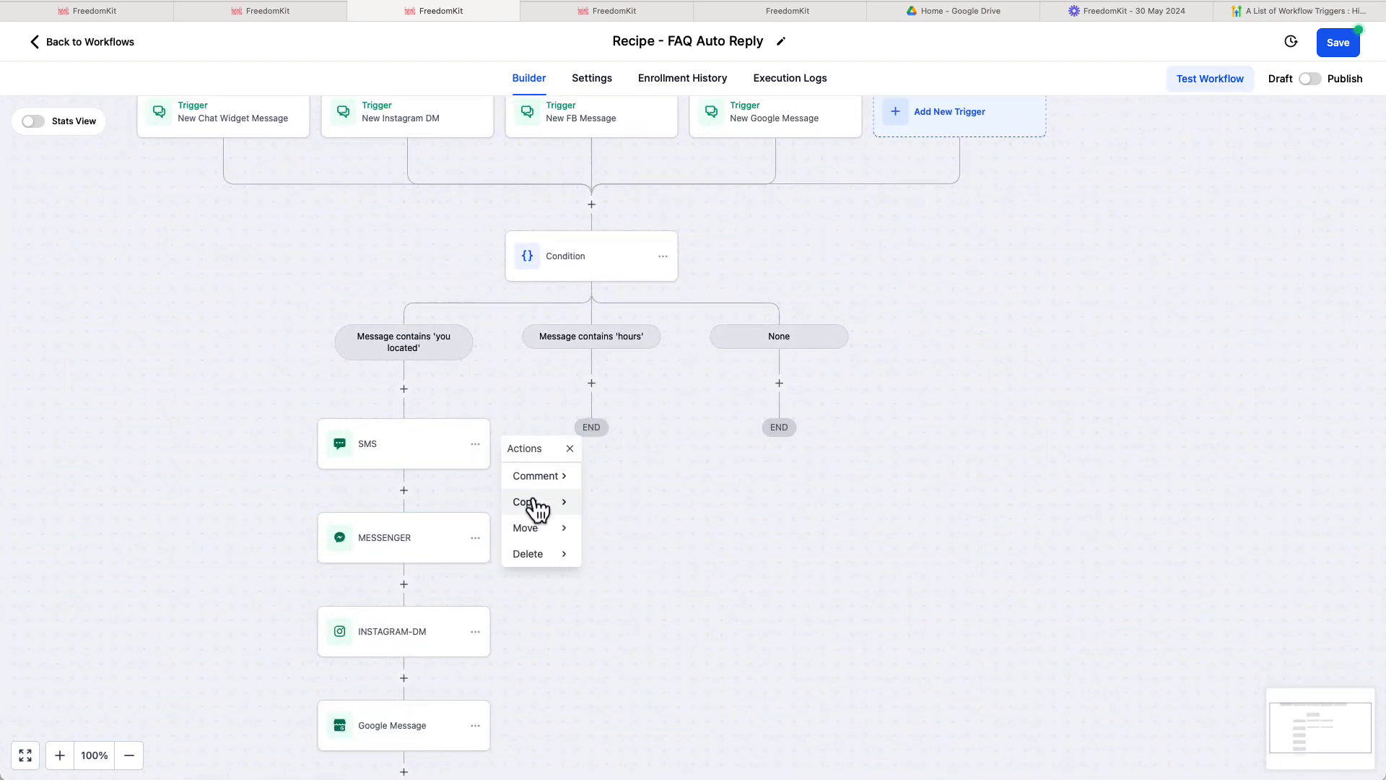
mouse_move(535, 502)
left_click(614, 476)
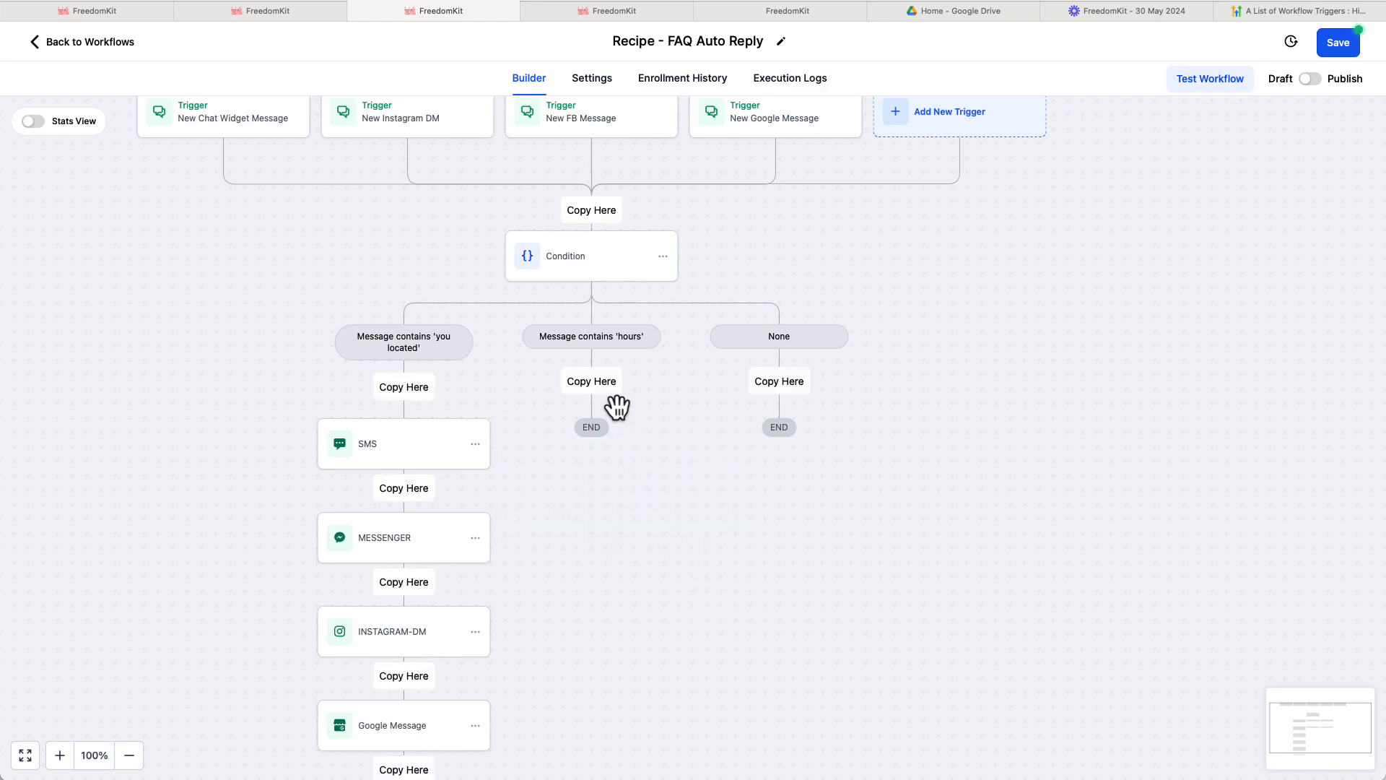
left_click(599, 385)
Step: In the copied SMS, replace the location sentence with "Our hours of operation are M- F 9-5pm" and save the action
left_click(593, 455)
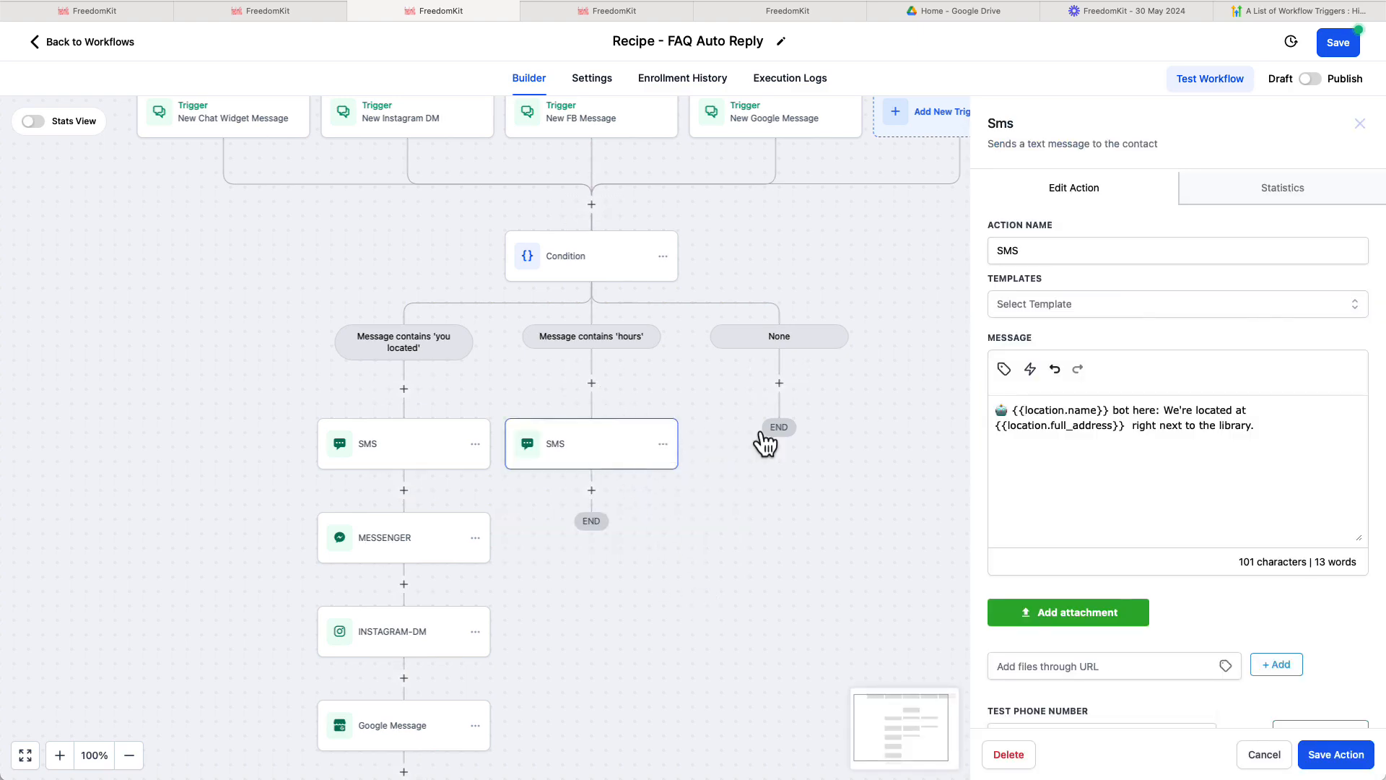
mouse_move(1260, 428)
left_mouse_down()
mouse_move(1063, 421)
mouse_move(1235, 415)
left_mouse_up()
left_click(1250, 418)
left_click(1260, 425)
left_click(1166, 410, "shift")
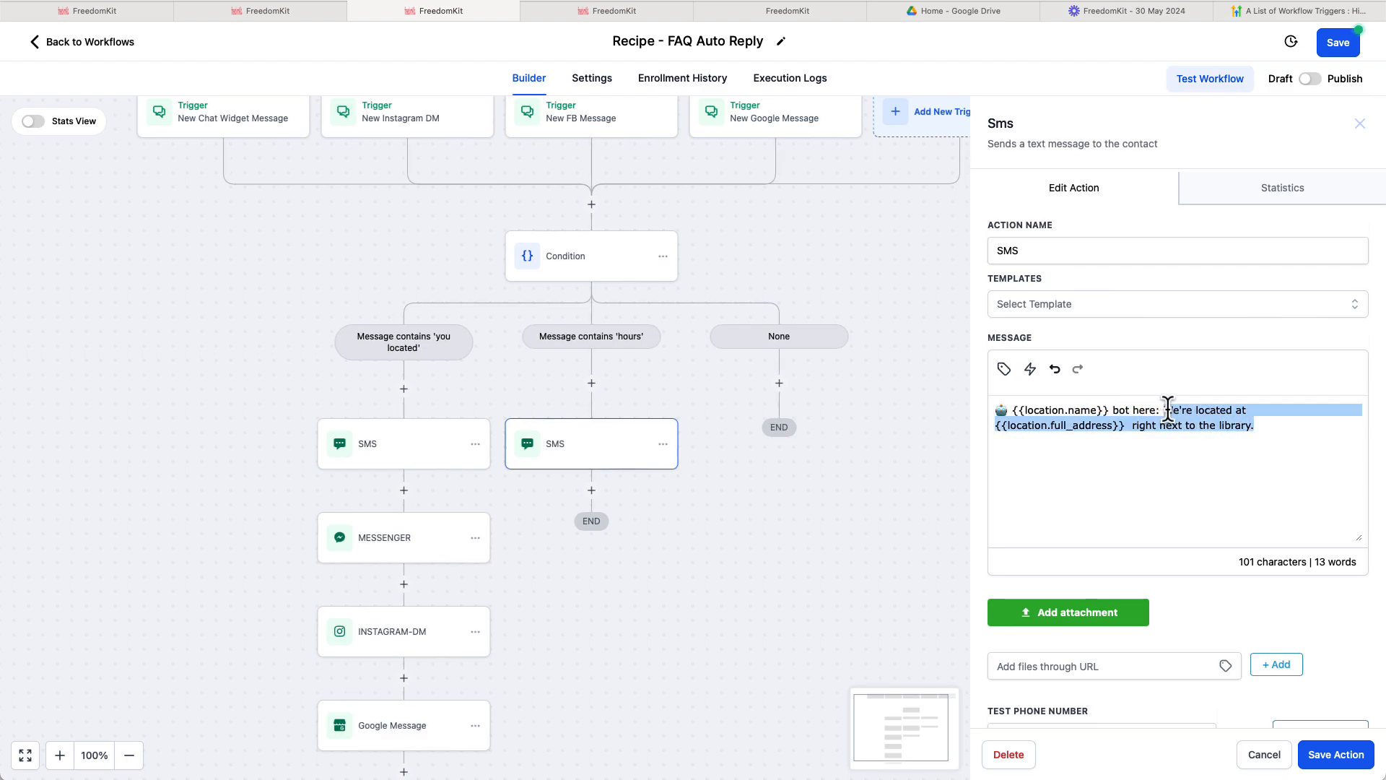
type("Our hours of opera")
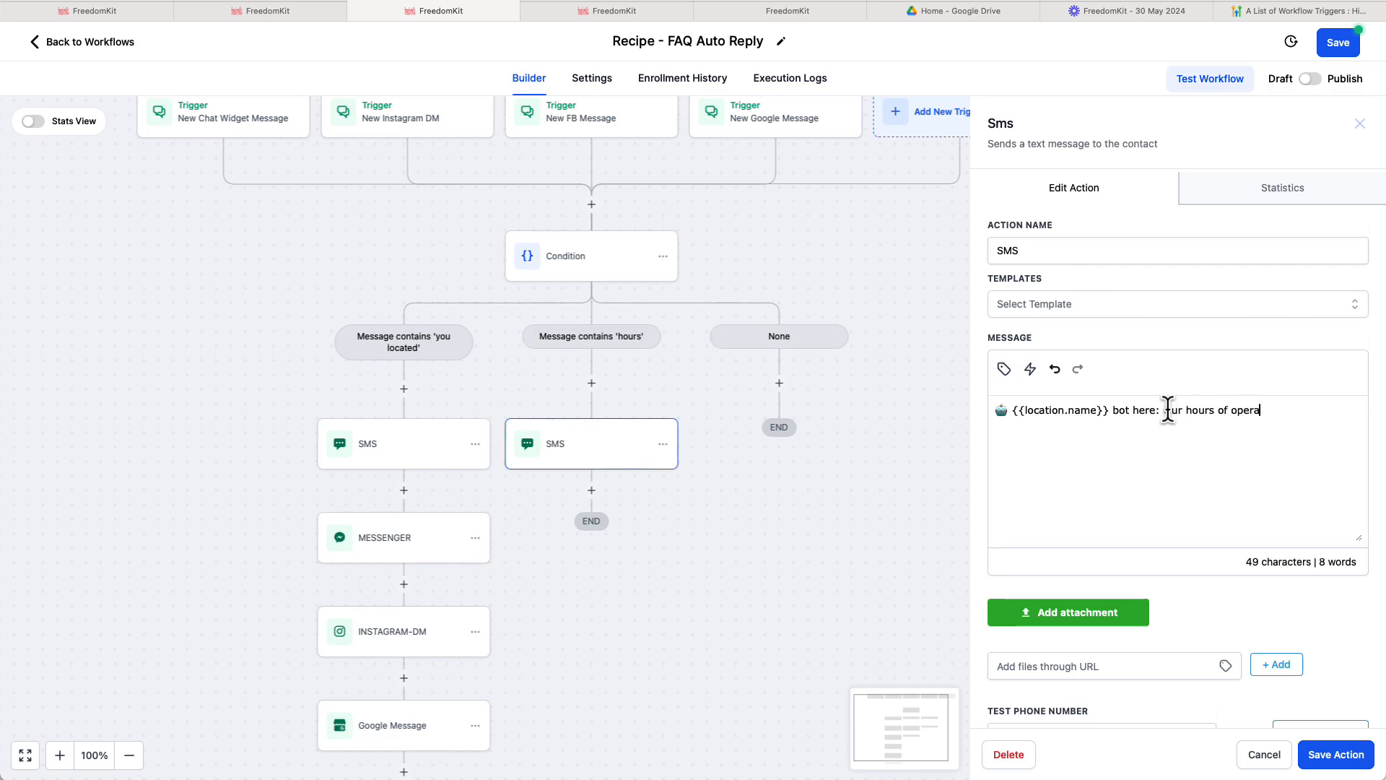
type("tion are M-")
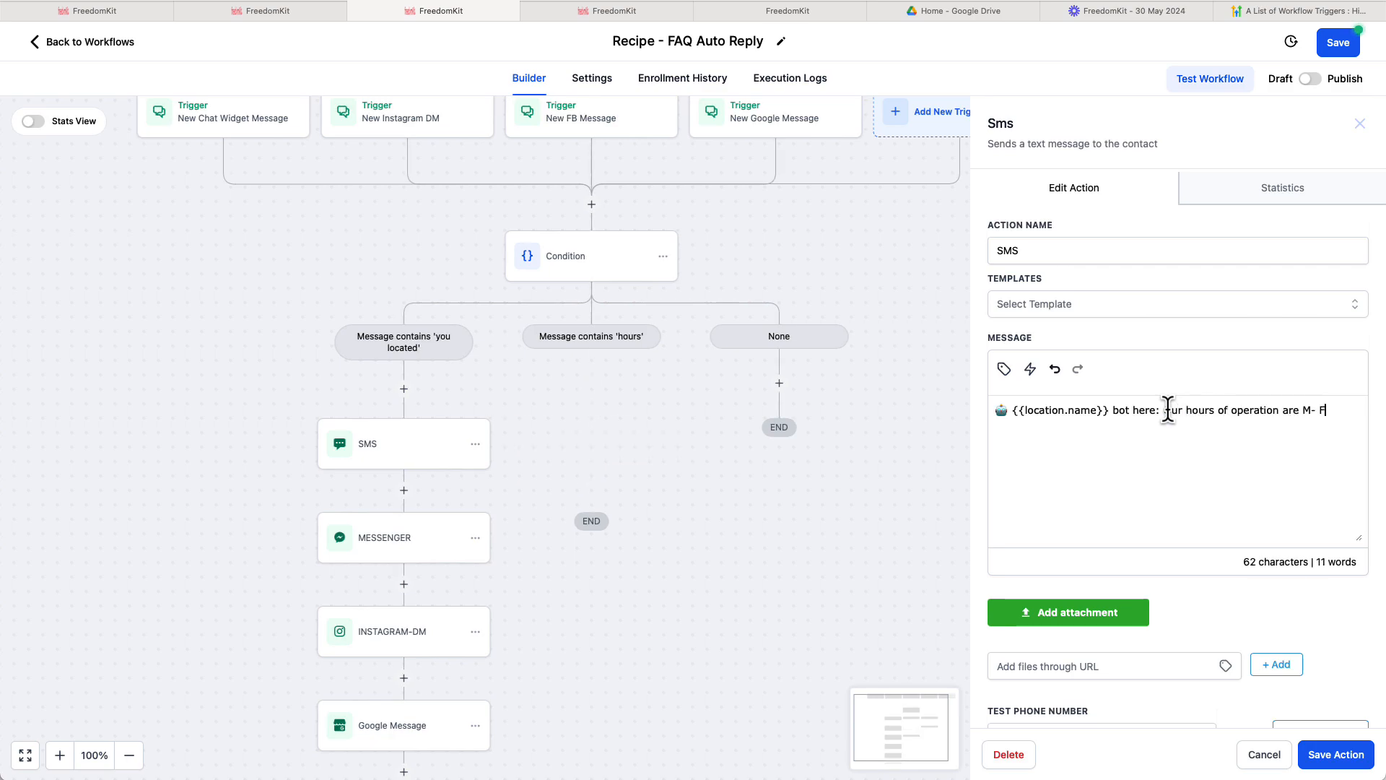
type("F 9-5pm")
left_click(1358, 760)
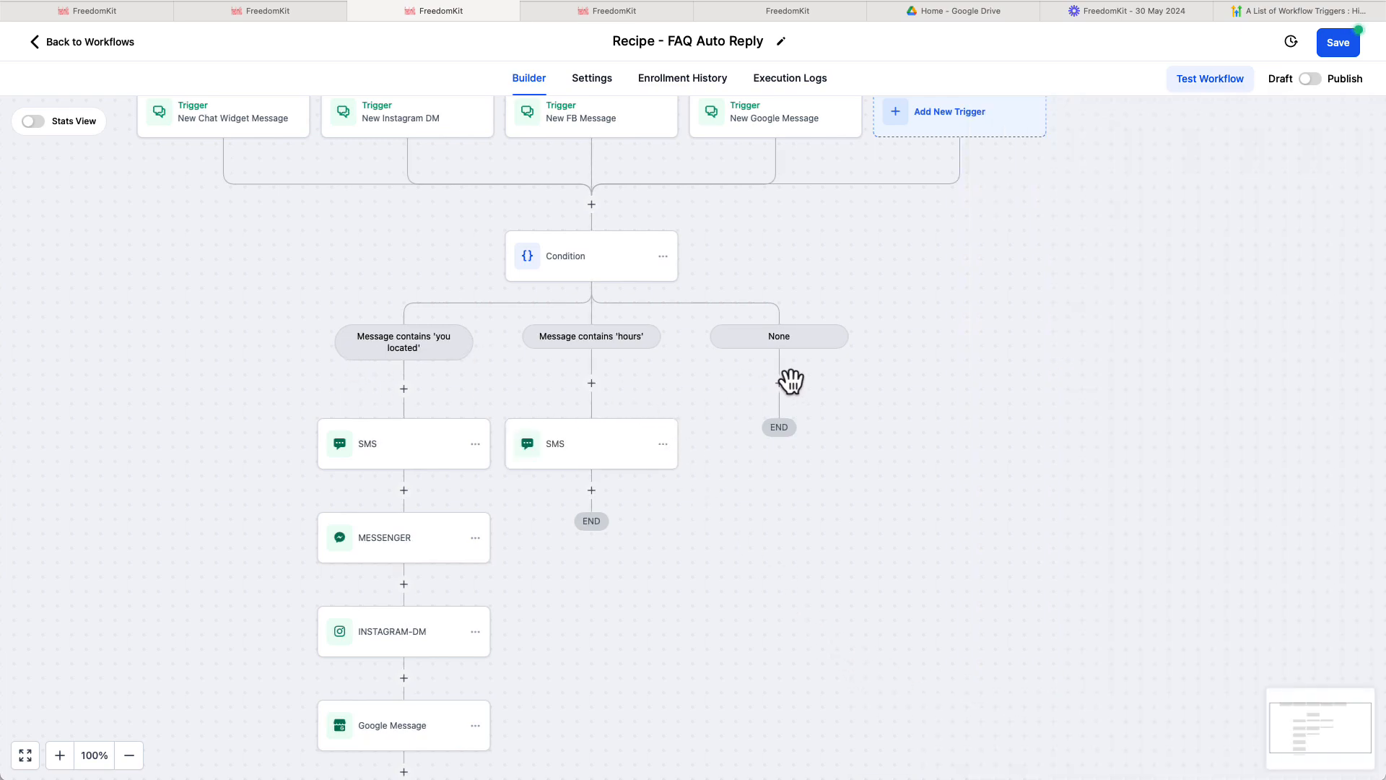
left_click_drag(891, 297, 918, 394)
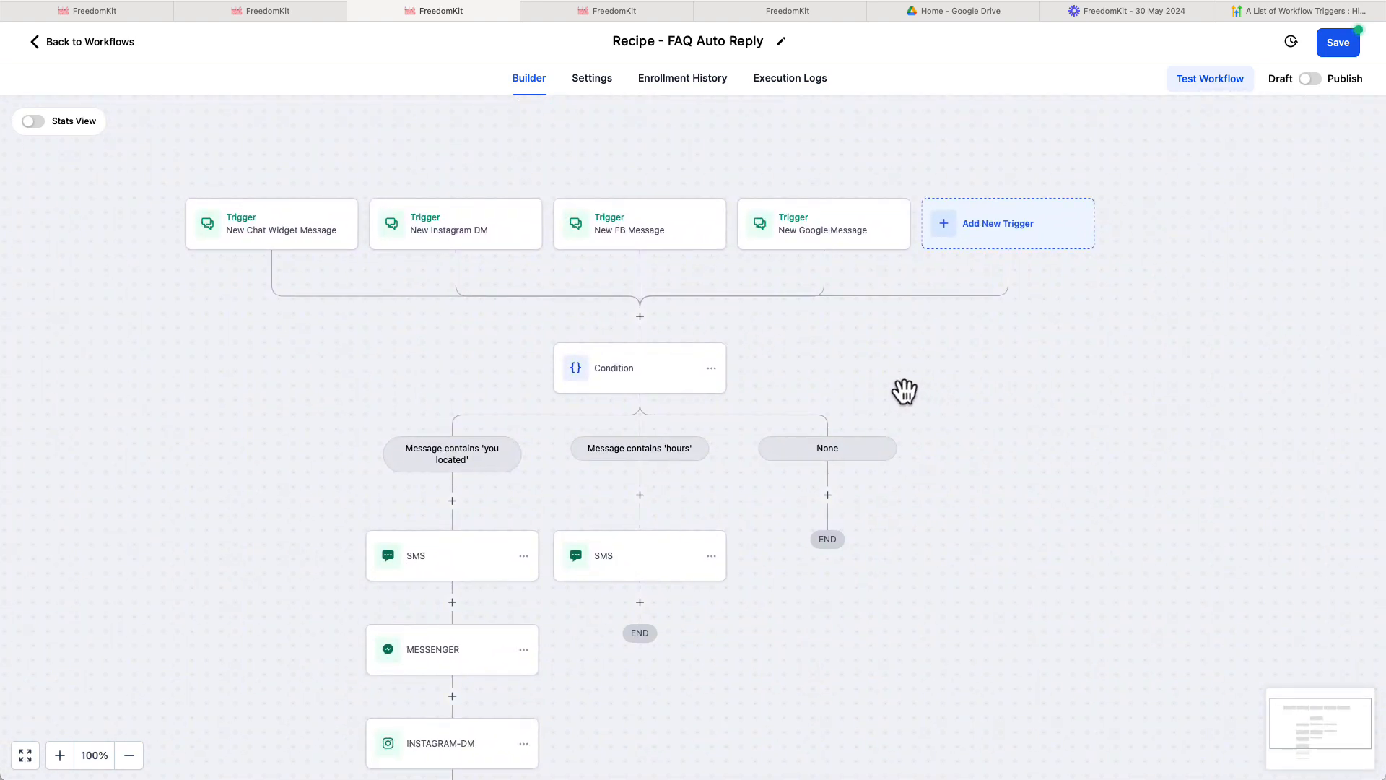
scroll(904, 390, "down", 3)
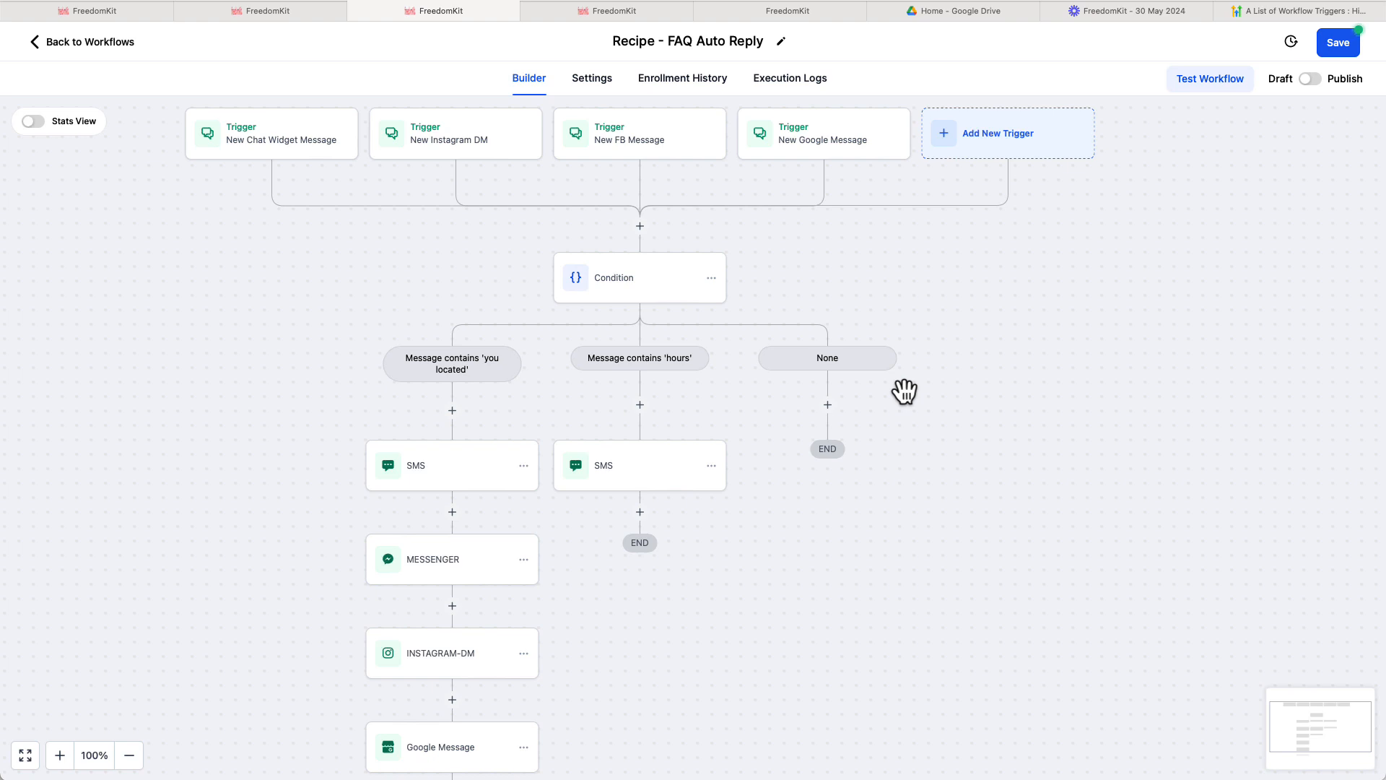